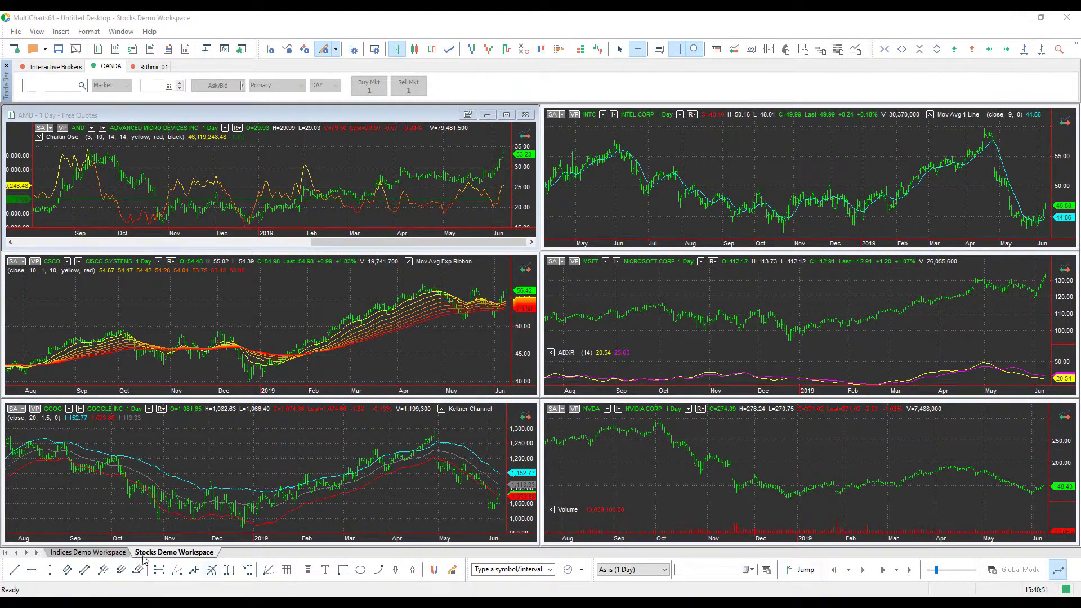
Switch back and forth between the Indices and Stocks Demo workspaces, ending on Stocks.
click(108, 554)
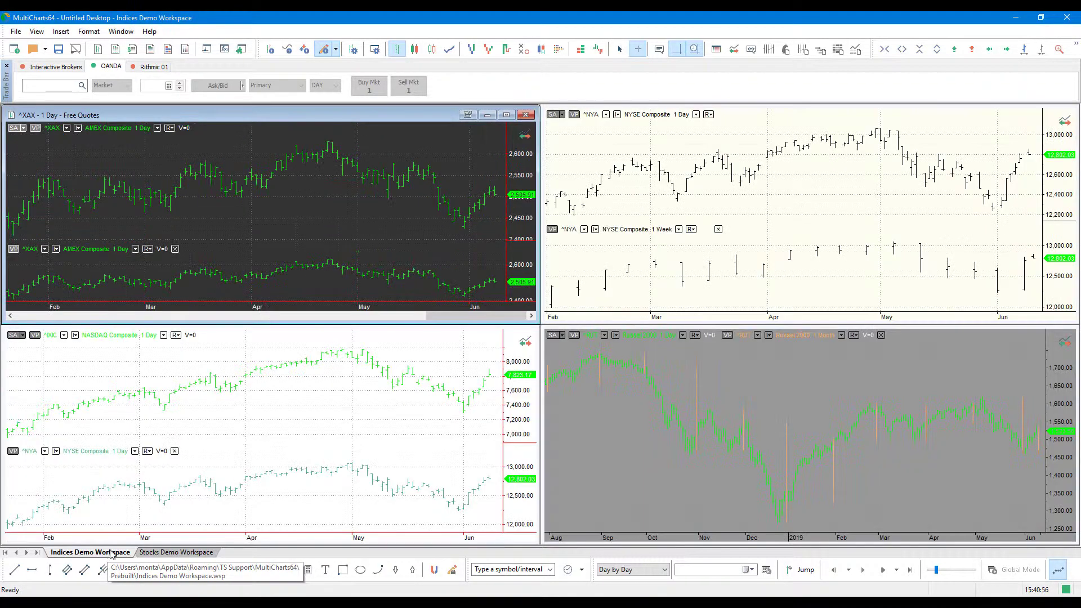
click(149, 552)
click(97, 551)
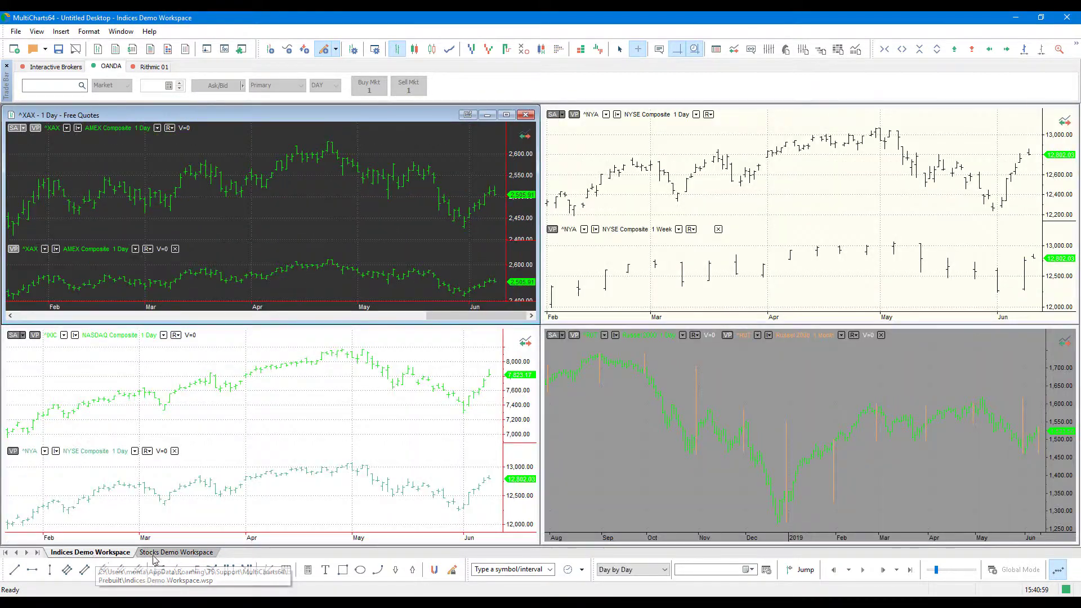
click(152, 555)
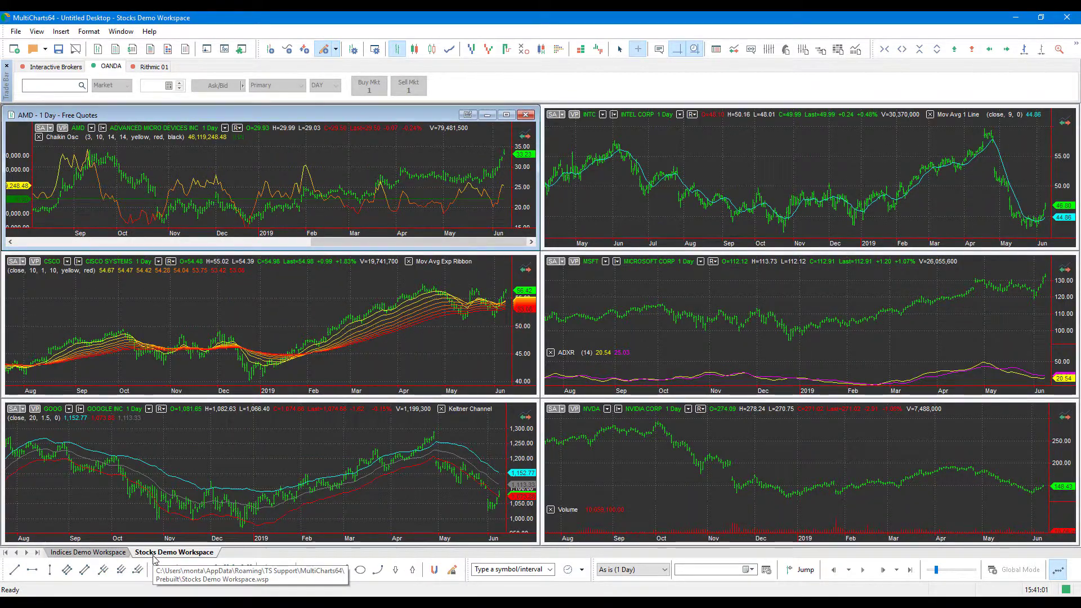
click(96, 552)
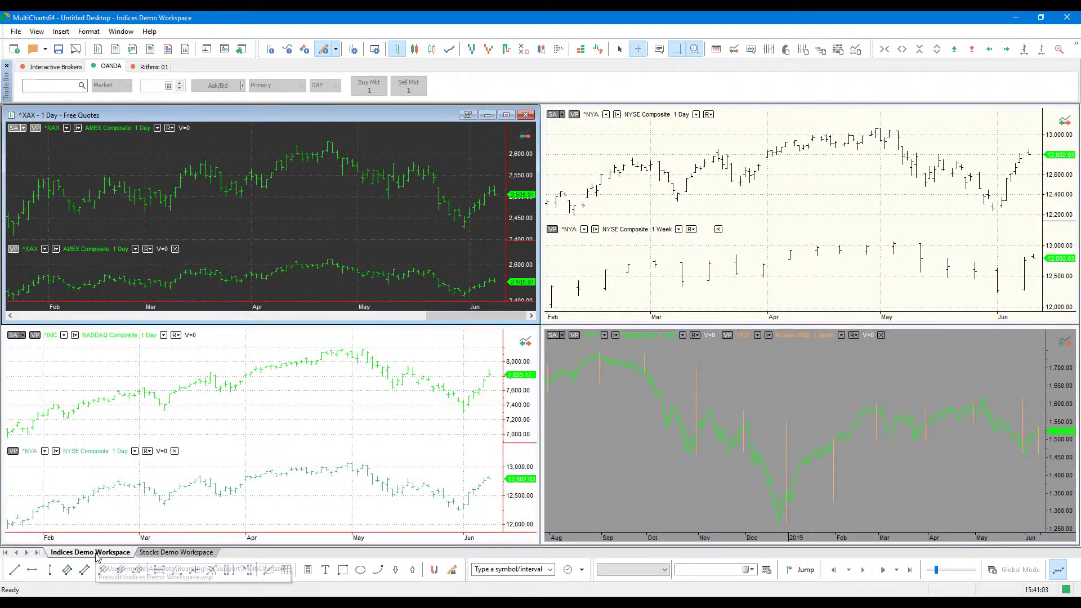
click(174, 554)
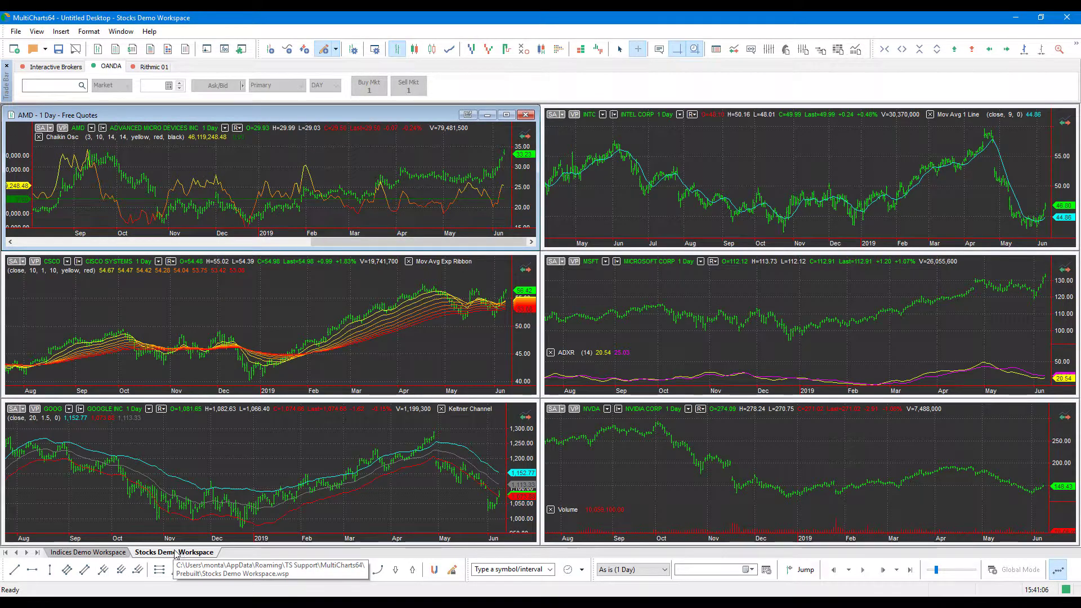
click(101, 553)
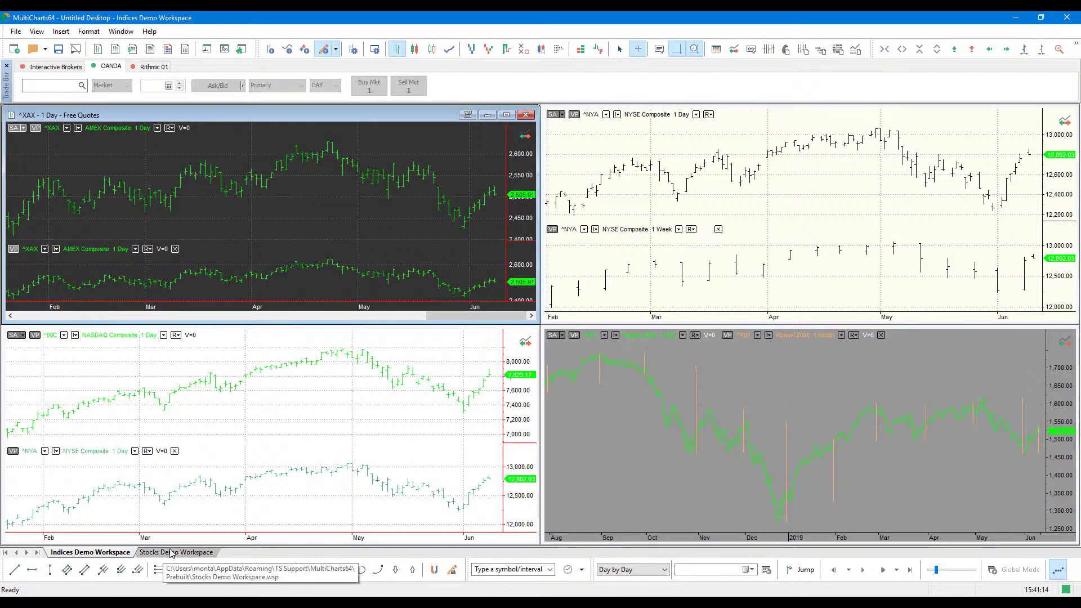
click(176, 553)
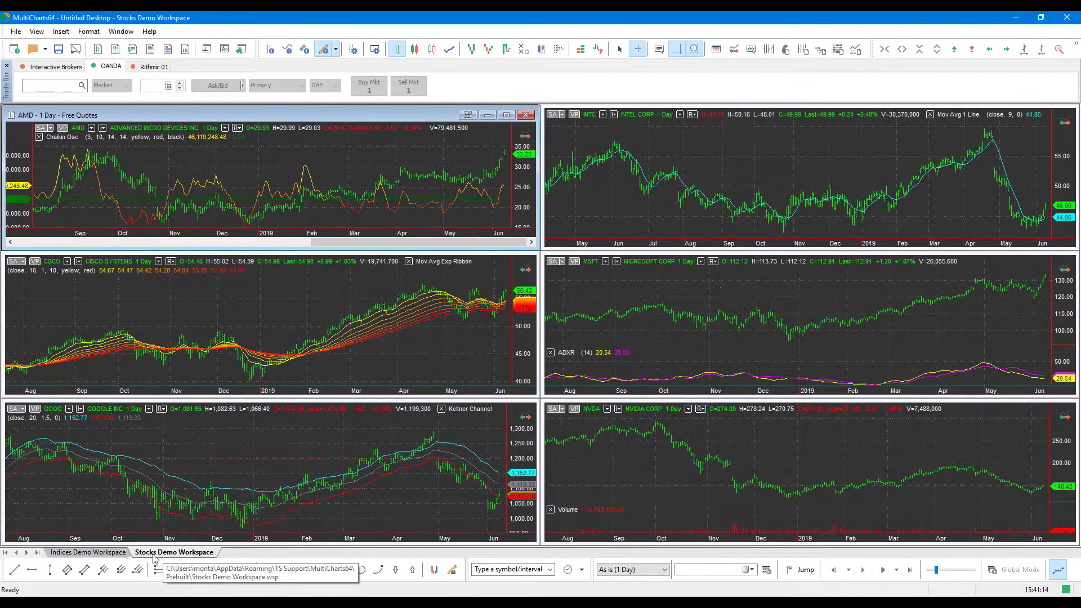
Rename the Stocks Demo Workspace tab to 'Demo'.
right_click(185, 555)
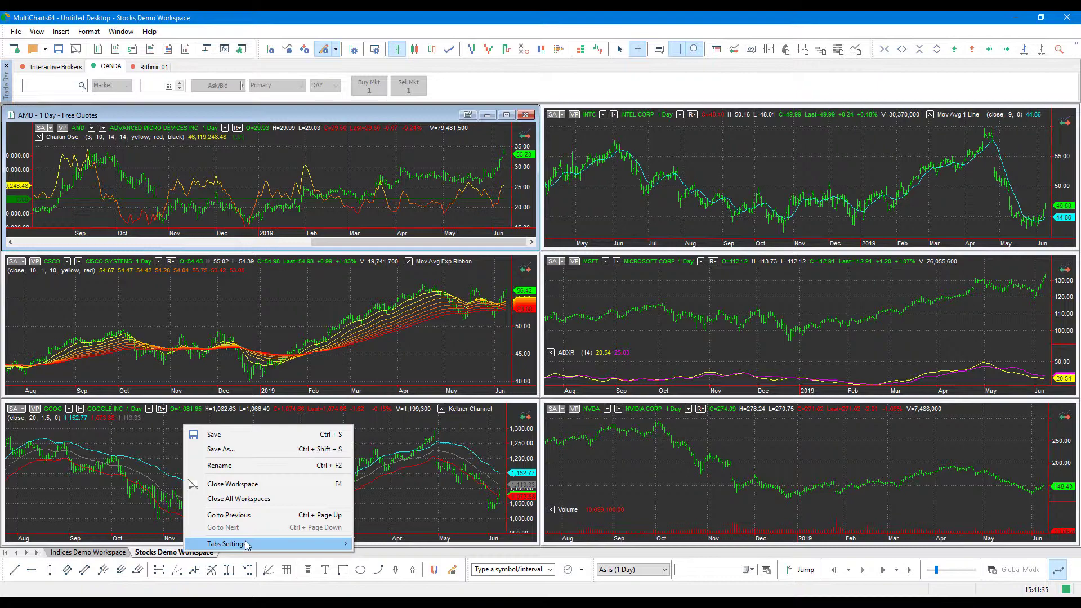
mouse_move(347, 543)
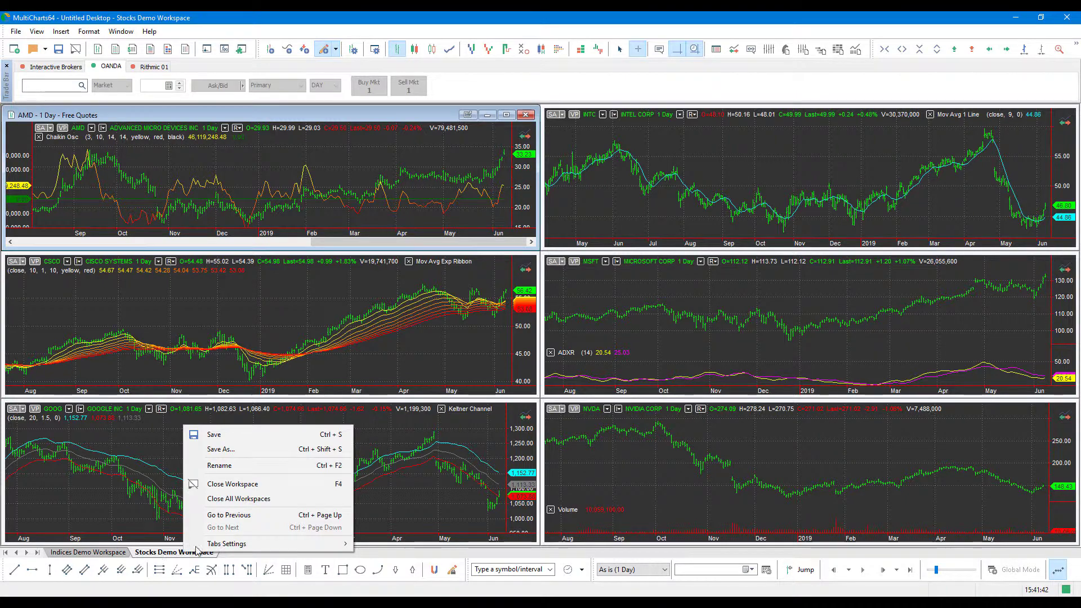
mouse_move(236, 549)
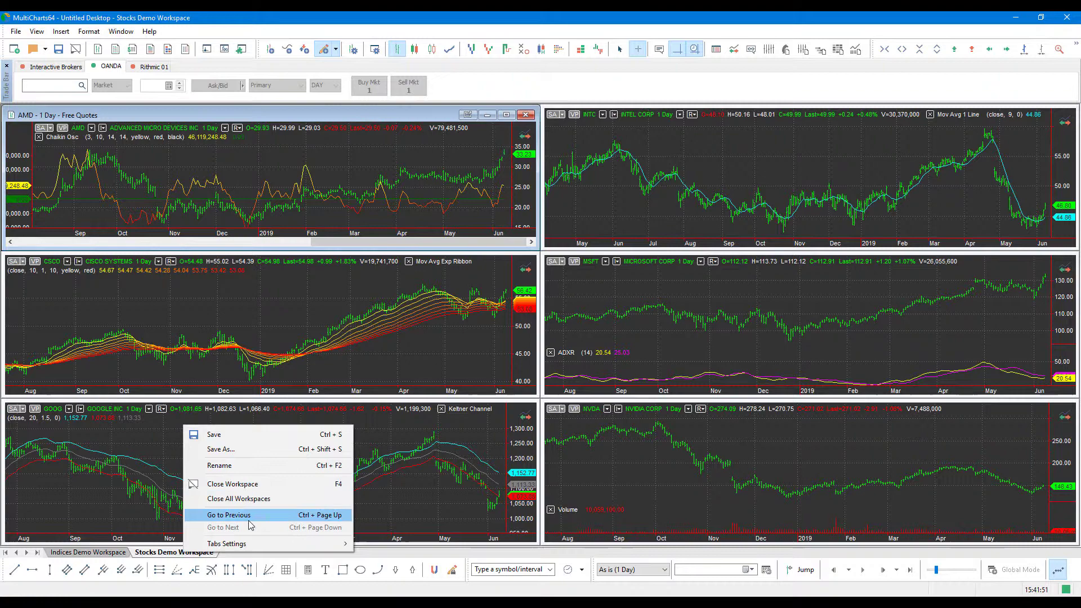
click(285, 465)
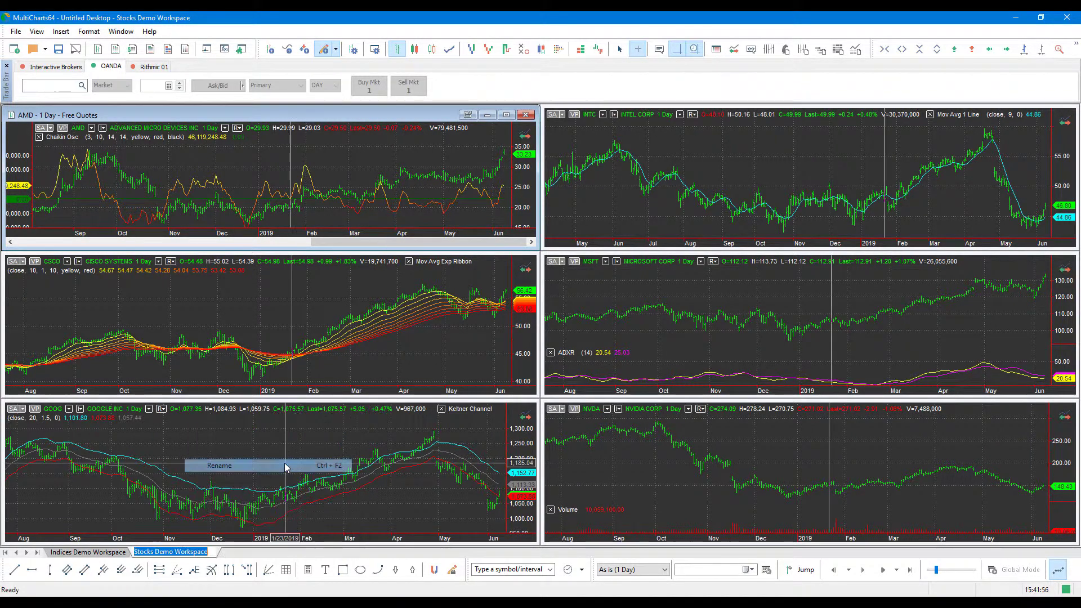
text(Demo)
key(Return)
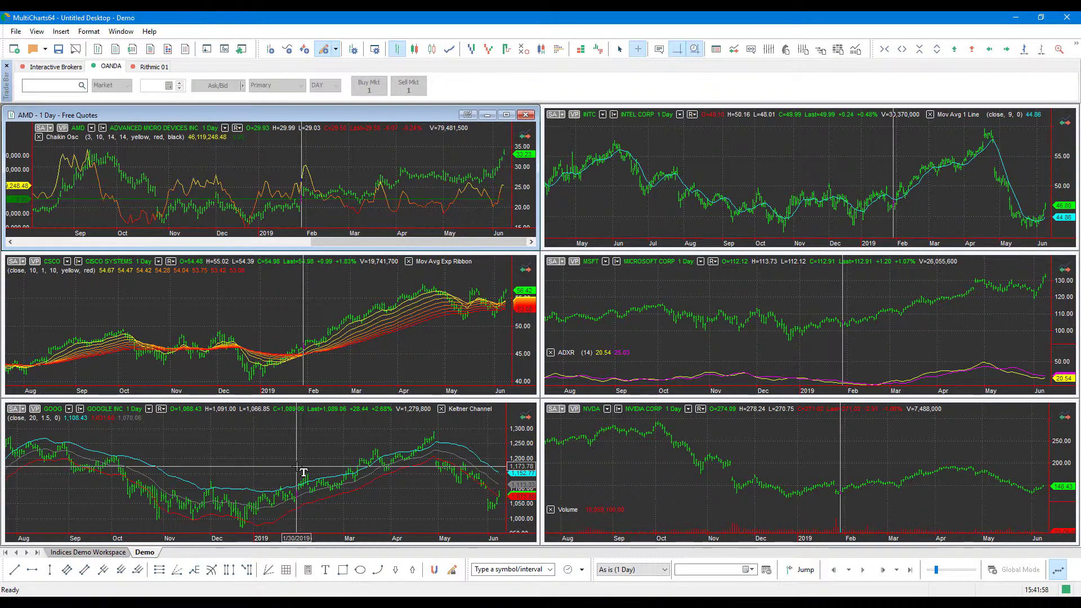
Close all workspaces, declining to save changes to Demo and Indices Demo.
right_click(148, 554)
click(212, 500)
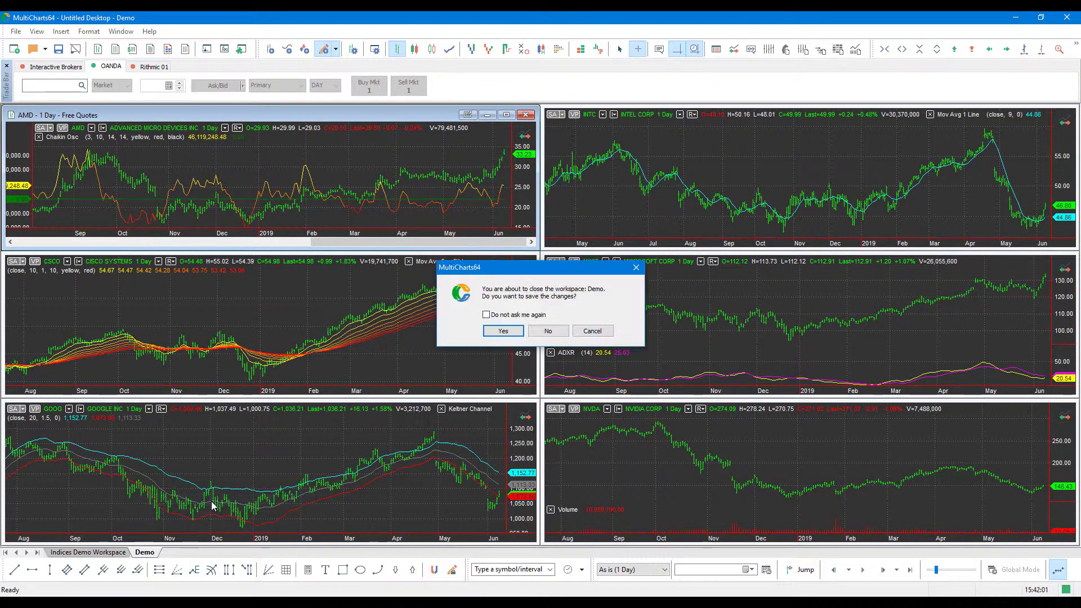
click(545, 329)
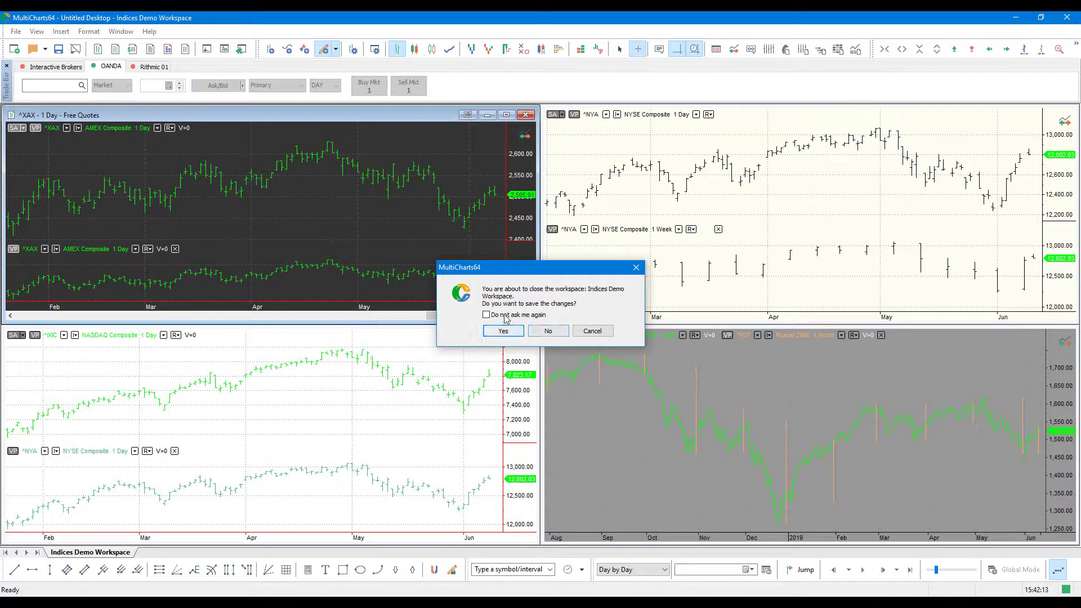
click(546, 331)
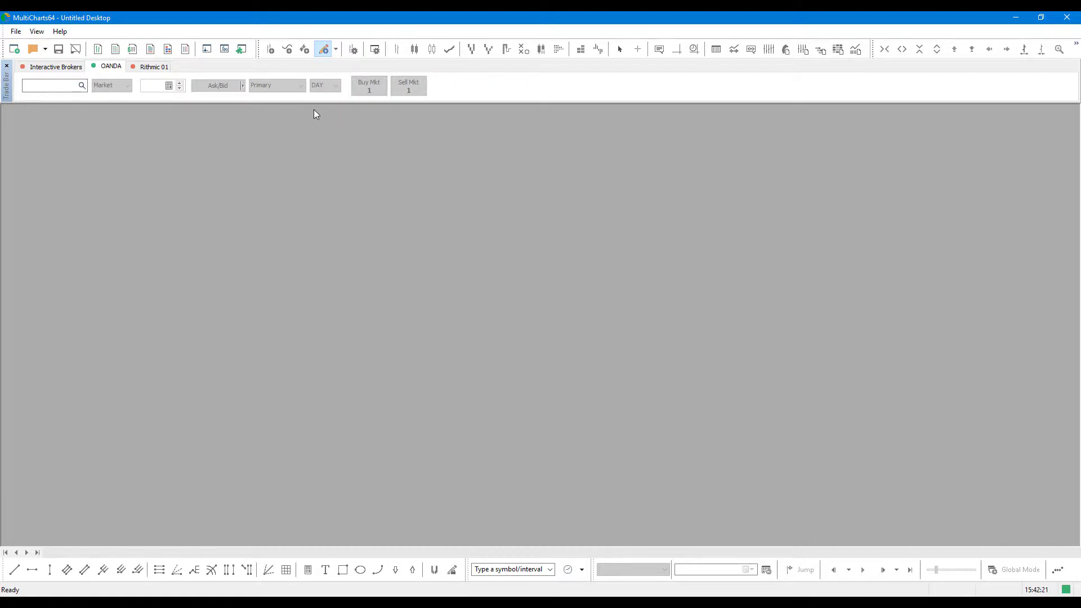
Create a new 1-minute EUR/USD chart from the OANDA data source.
click(98, 50)
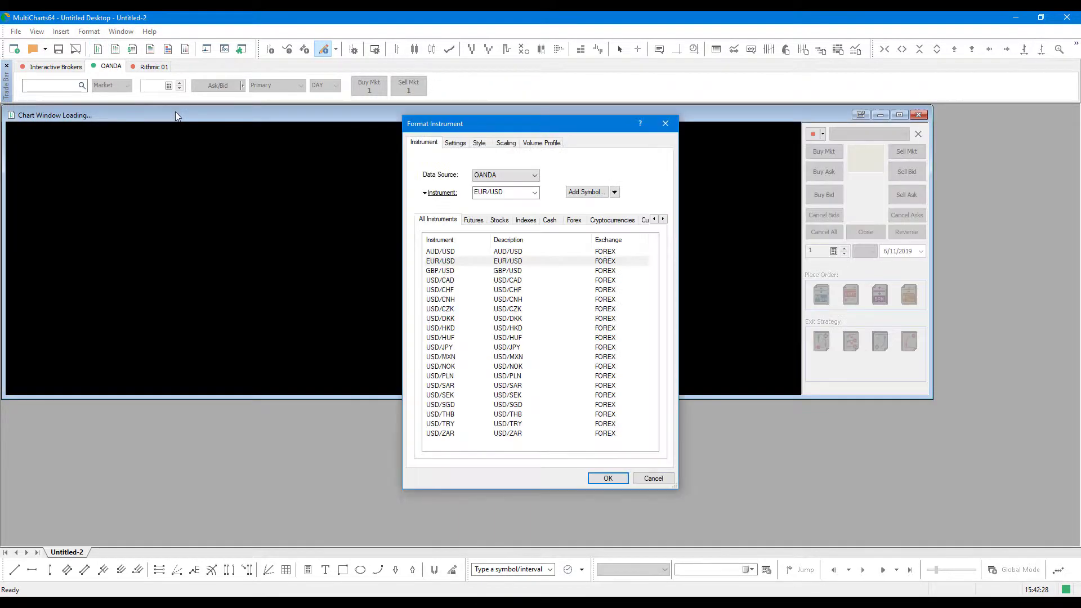
click(518, 176)
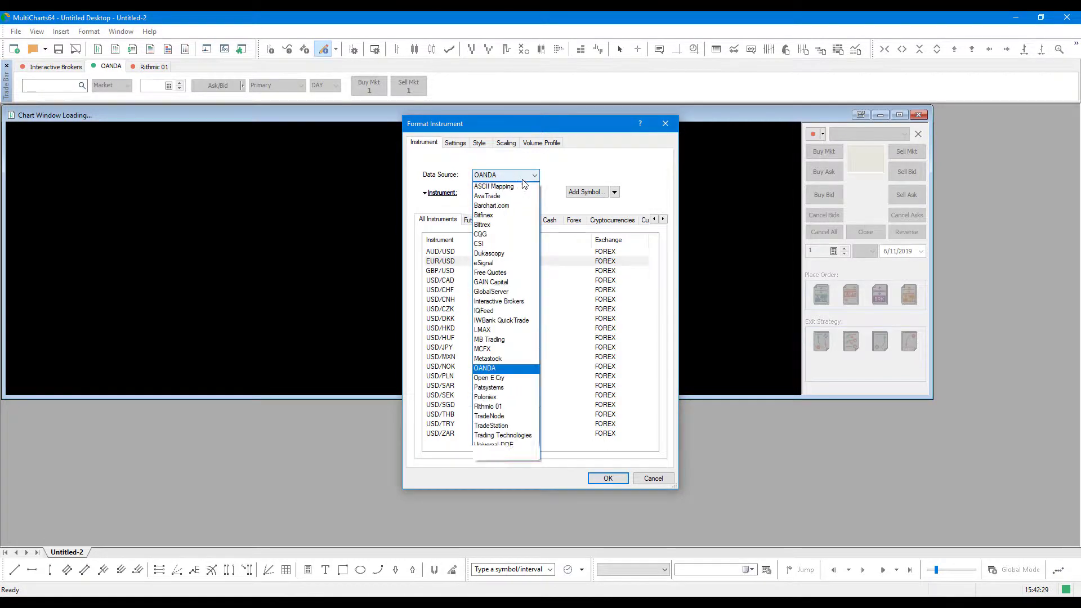
click(520, 175)
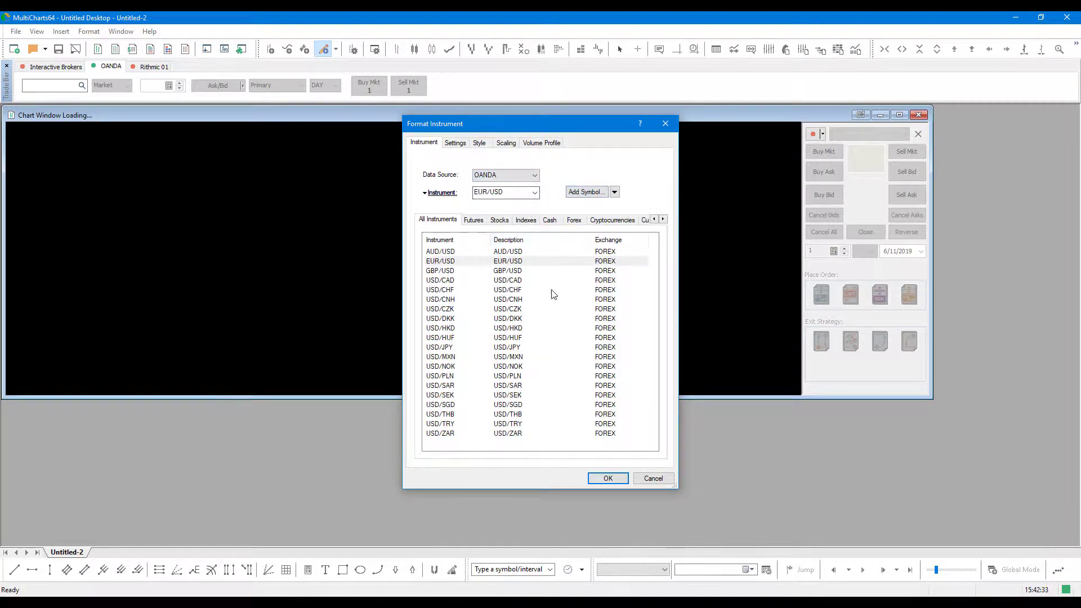
click(606, 480)
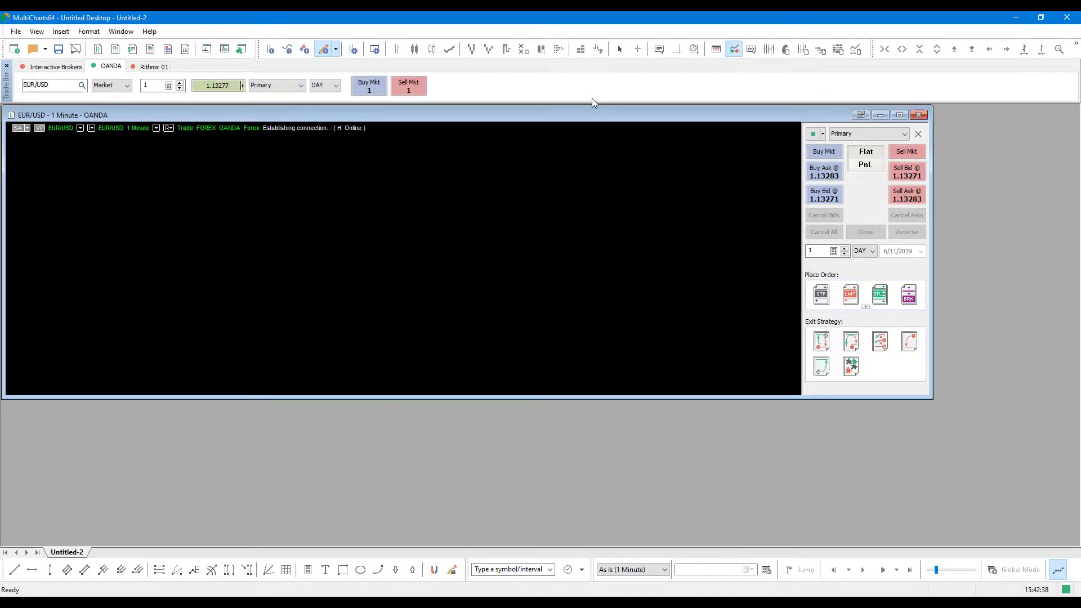
drag(930, 210, 460, 237)
click(121, 31)
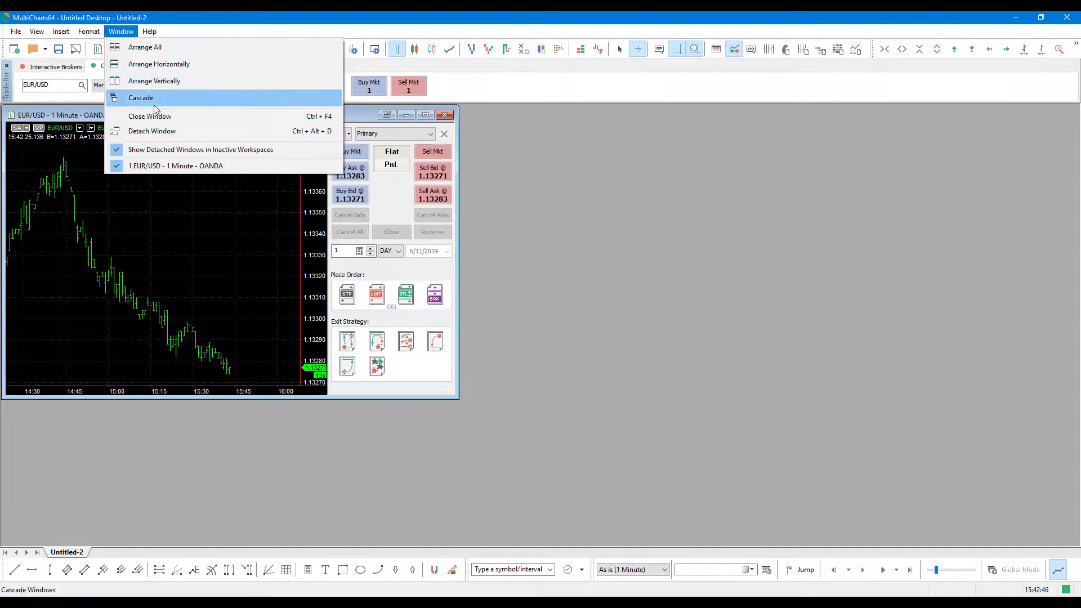
click(157, 51)
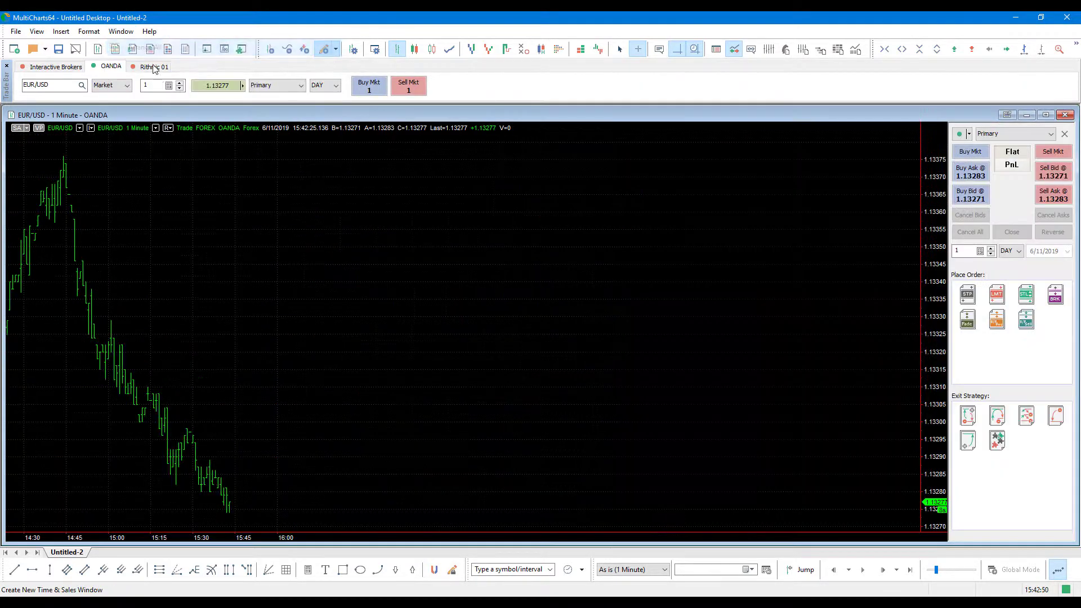
click(136, 33)
key(Right)
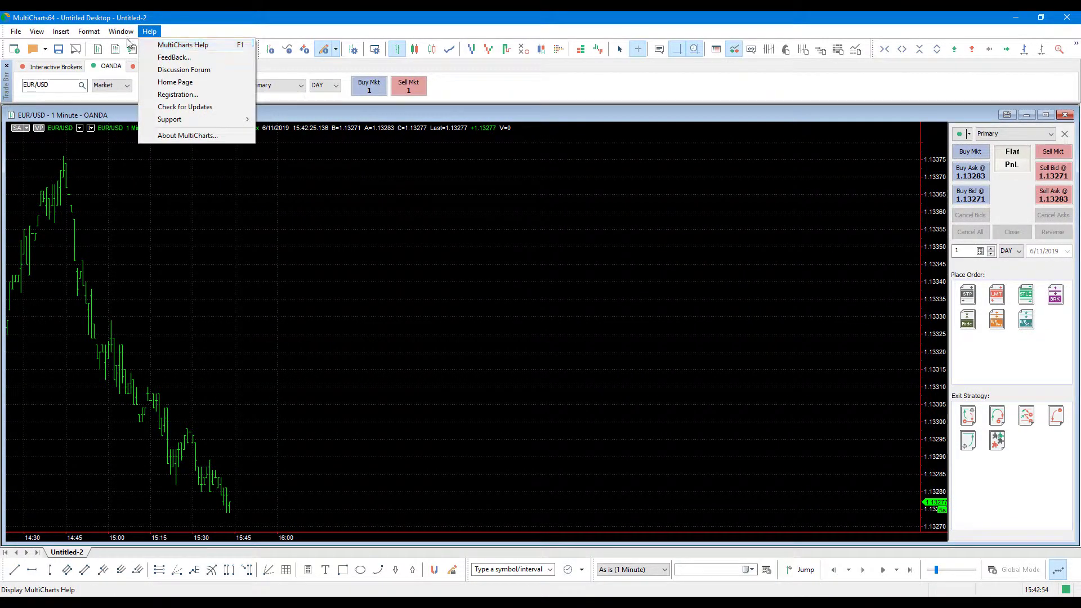
key(Left)
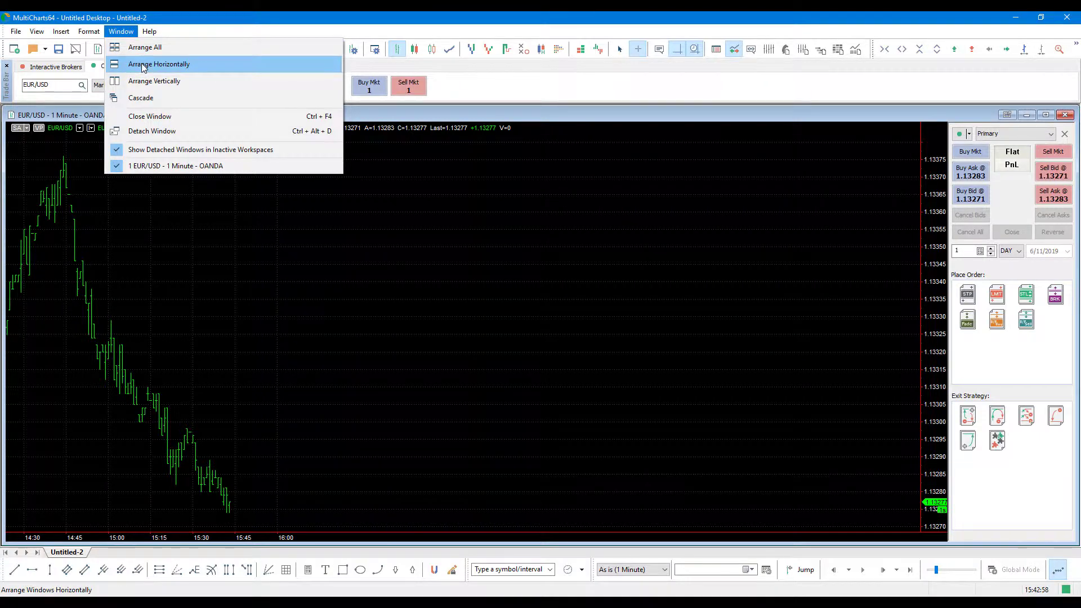
click(142, 65)
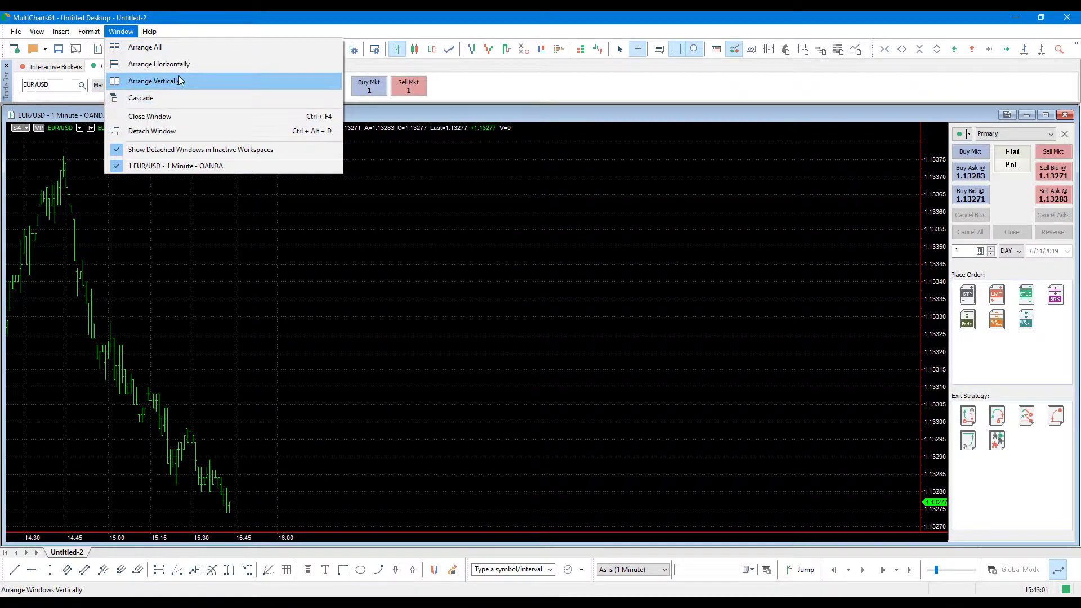
click(150, 81)
click(118, 32)
click(144, 98)
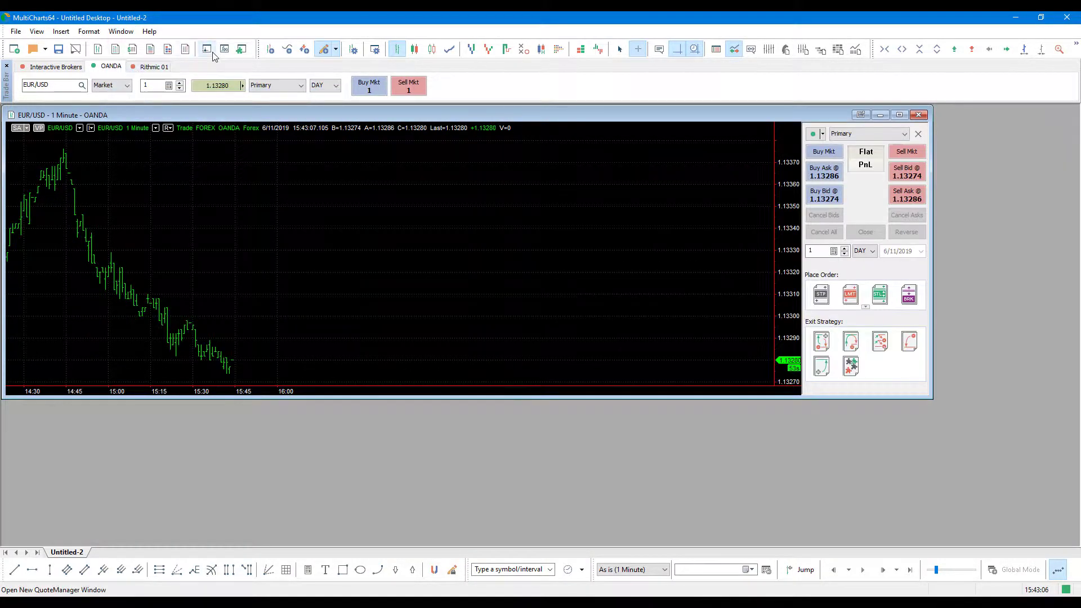
Create a 1-minute GBP/USD OANDA chart and move it below the EUR/USD chart.
click(99, 51)
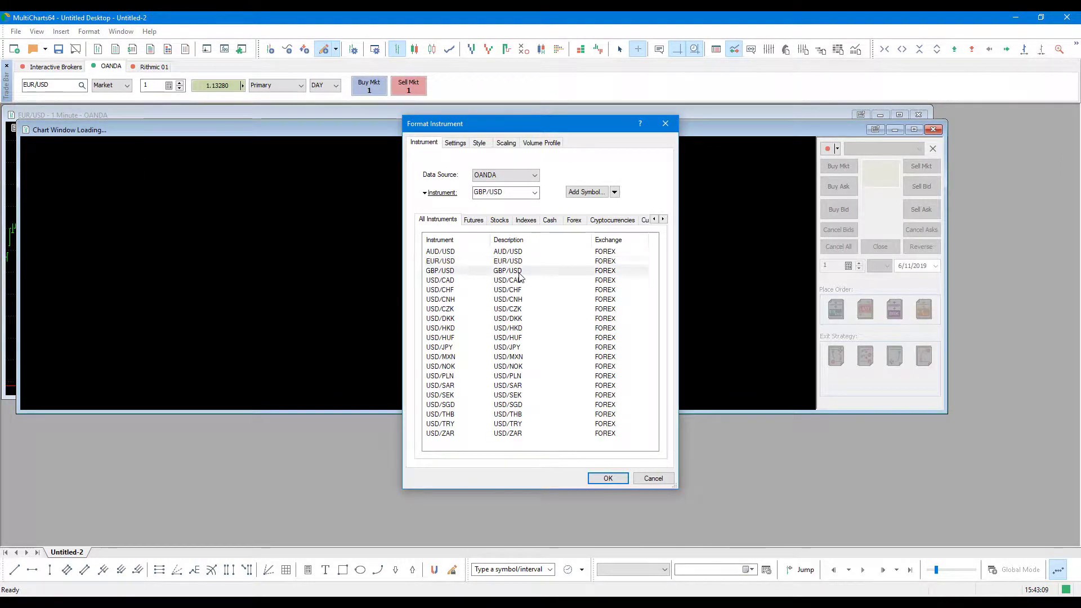
click(519, 274)
click(619, 480)
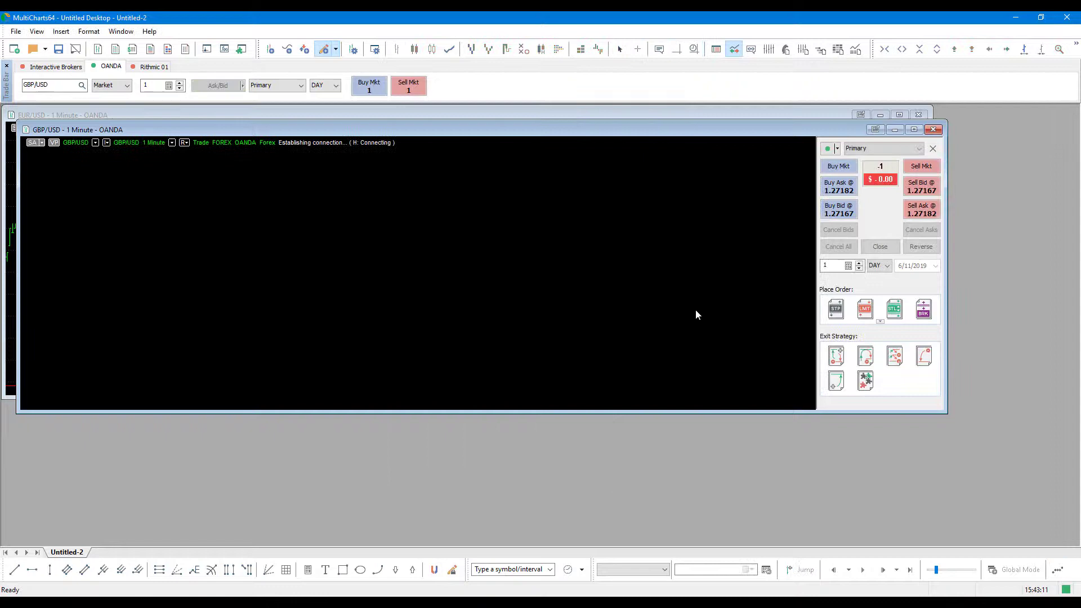
drag(573, 127, 605, 240)
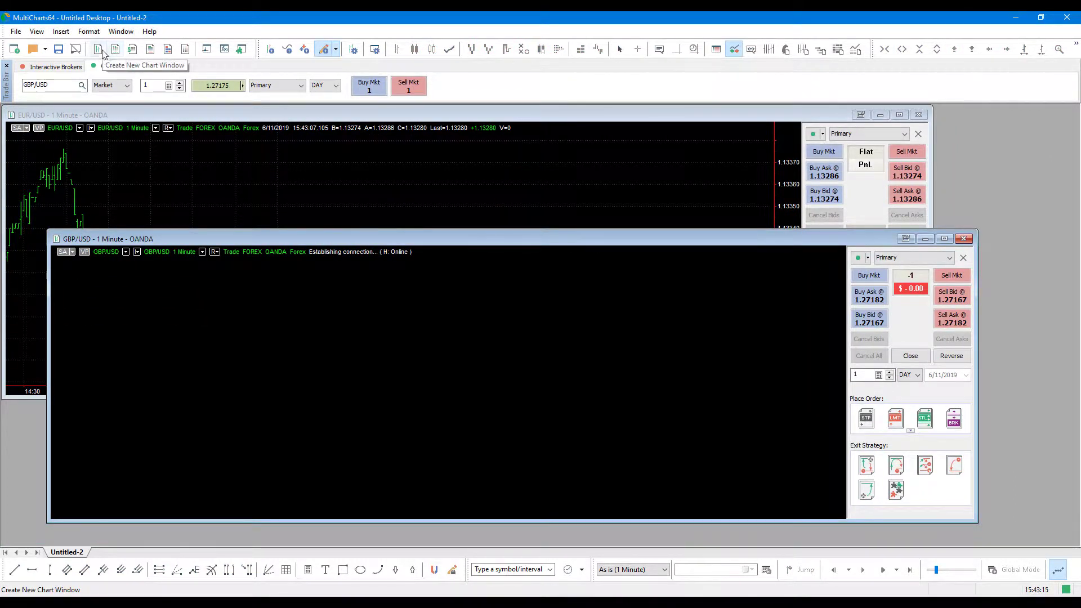
Tile the two charts side by side and hide both charts' order panels.
click(122, 31)
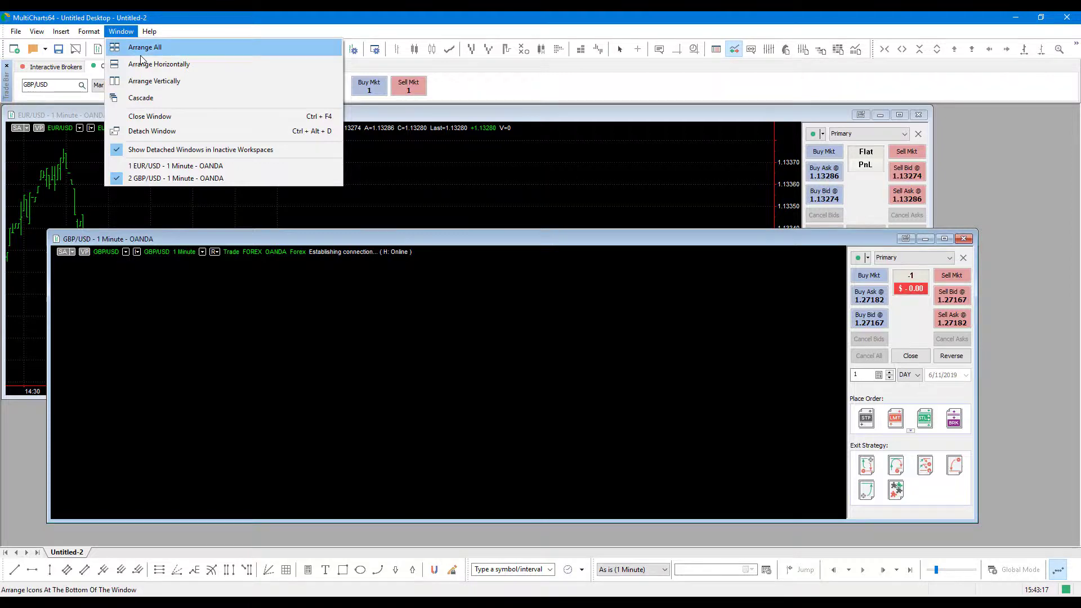
click(141, 49)
click(128, 32)
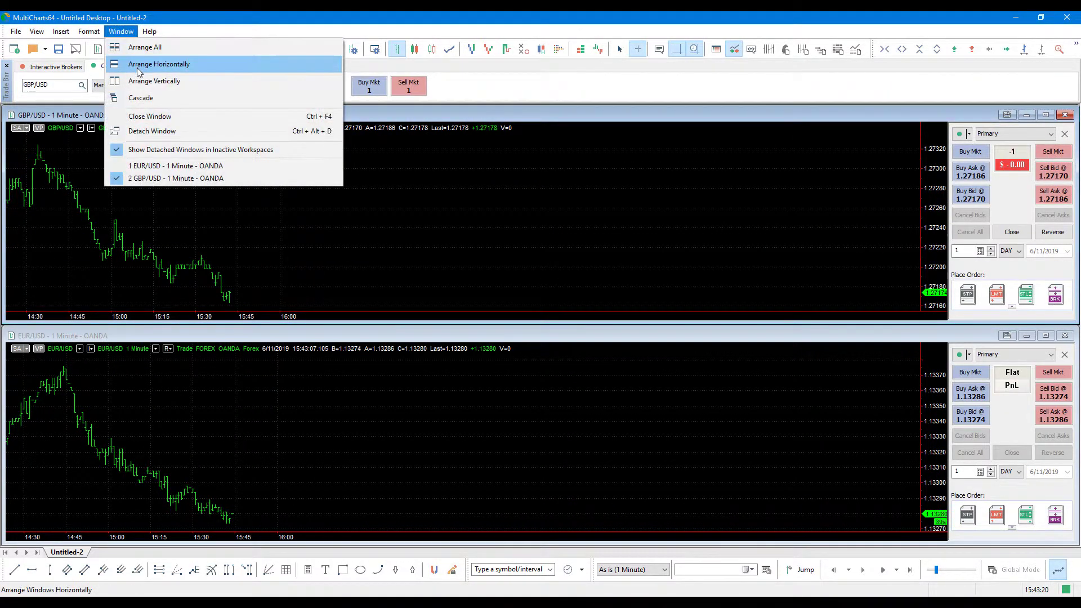
click(159, 64)
click(122, 31)
click(165, 82)
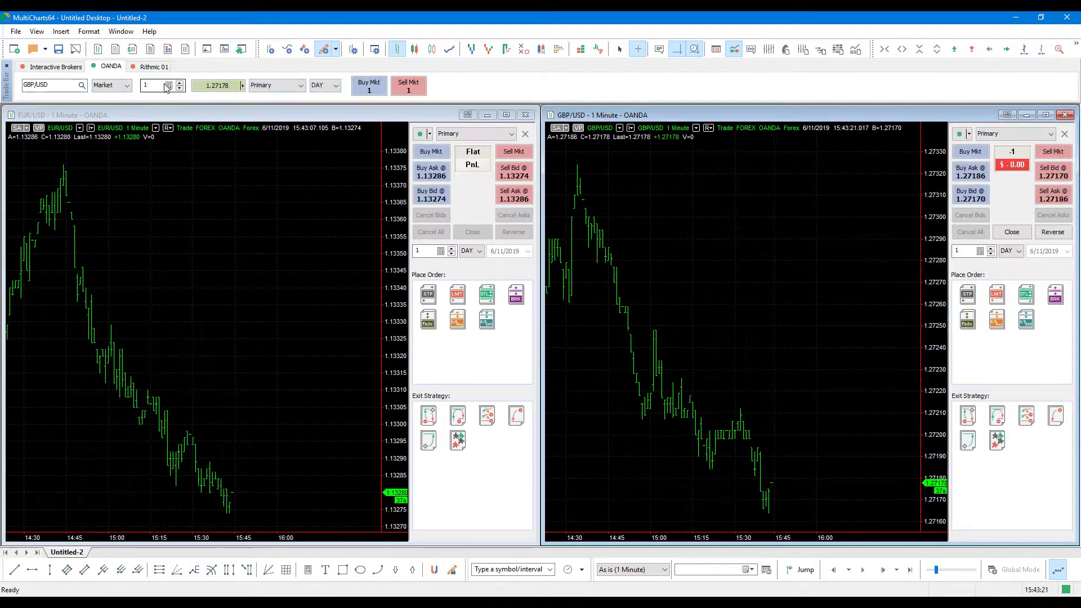
click(525, 133)
click(1064, 135)
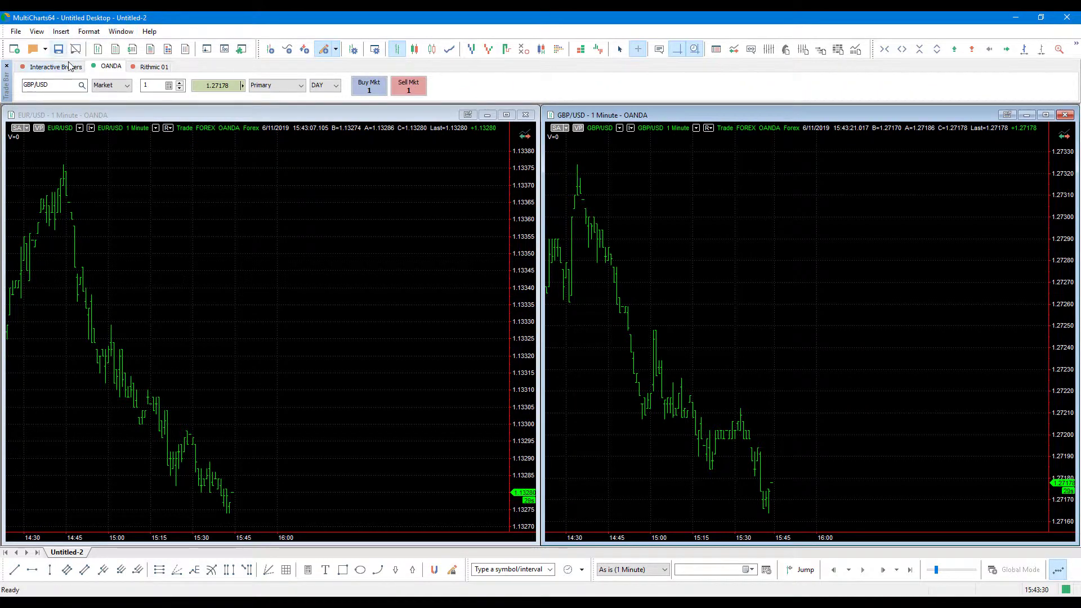
Create a 1-minute USD/JPY OANDA chart.
click(97, 49)
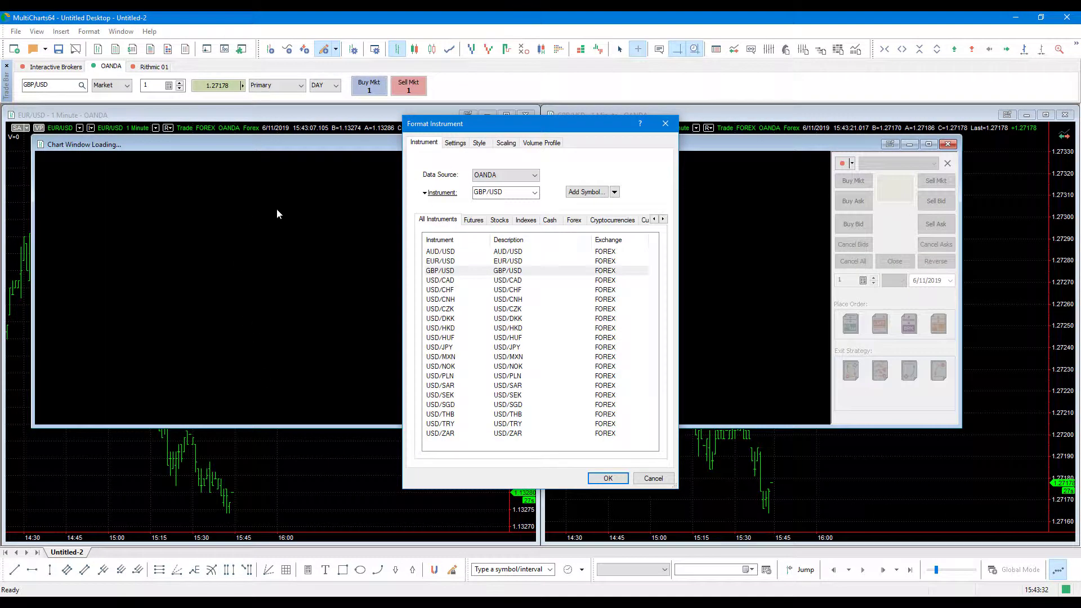
click(517, 348)
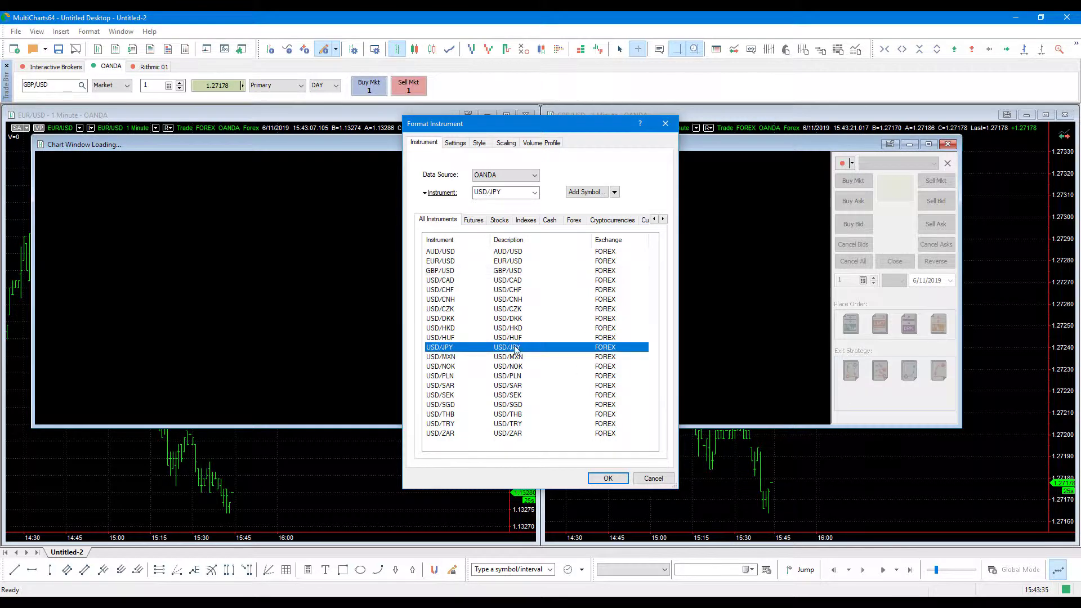
click(608, 479)
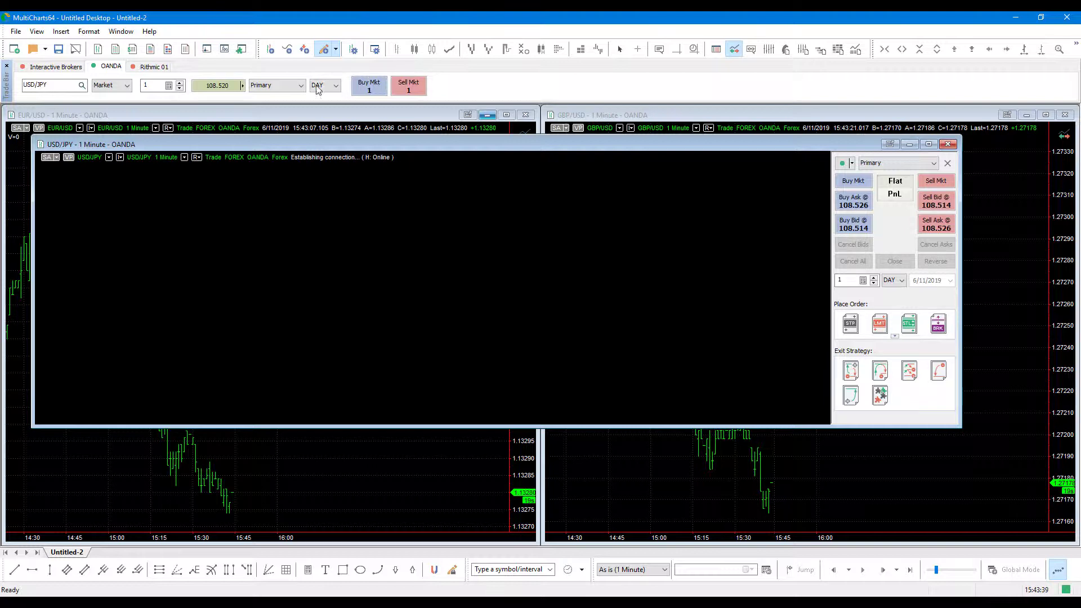
Cascade, tile, then stack the three charts, and hide the USD/JPY trading panel.
click(116, 33)
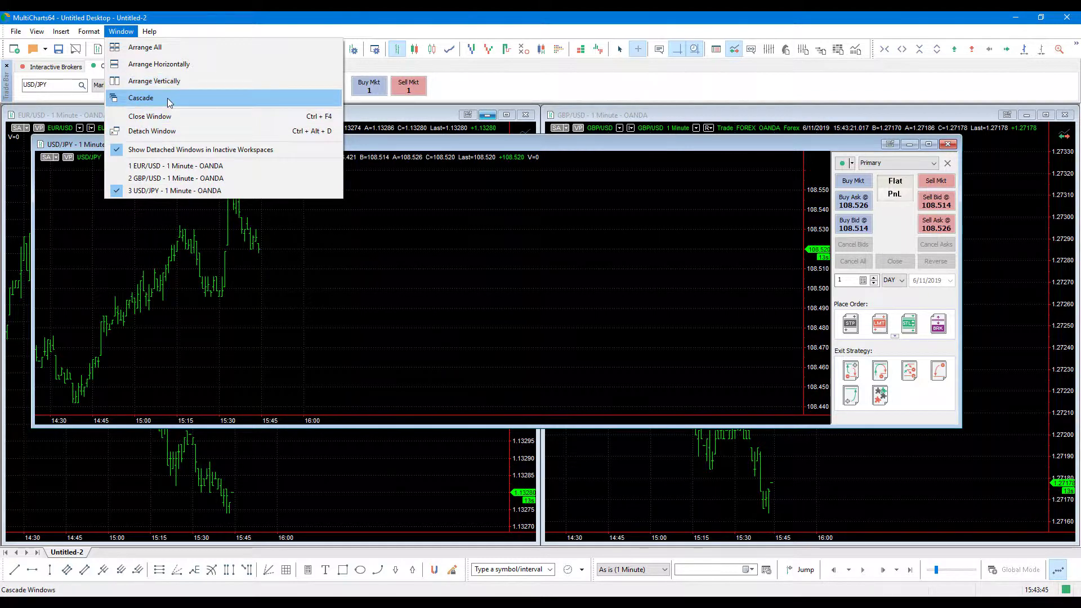
click(141, 98)
click(121, 32)
click(148, 81)
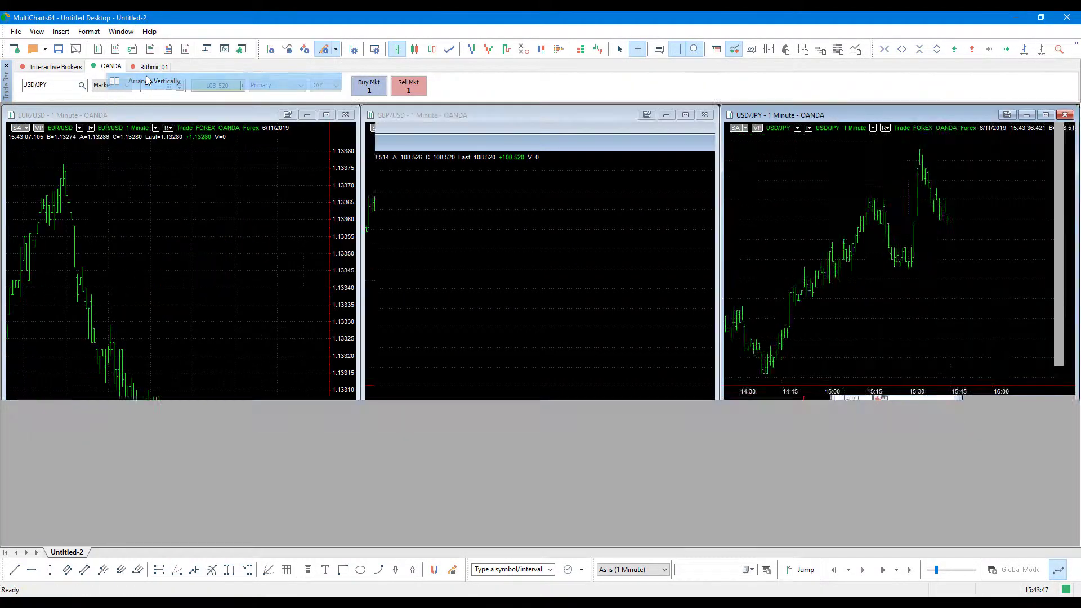
click(121, 31)
click(152, 63)
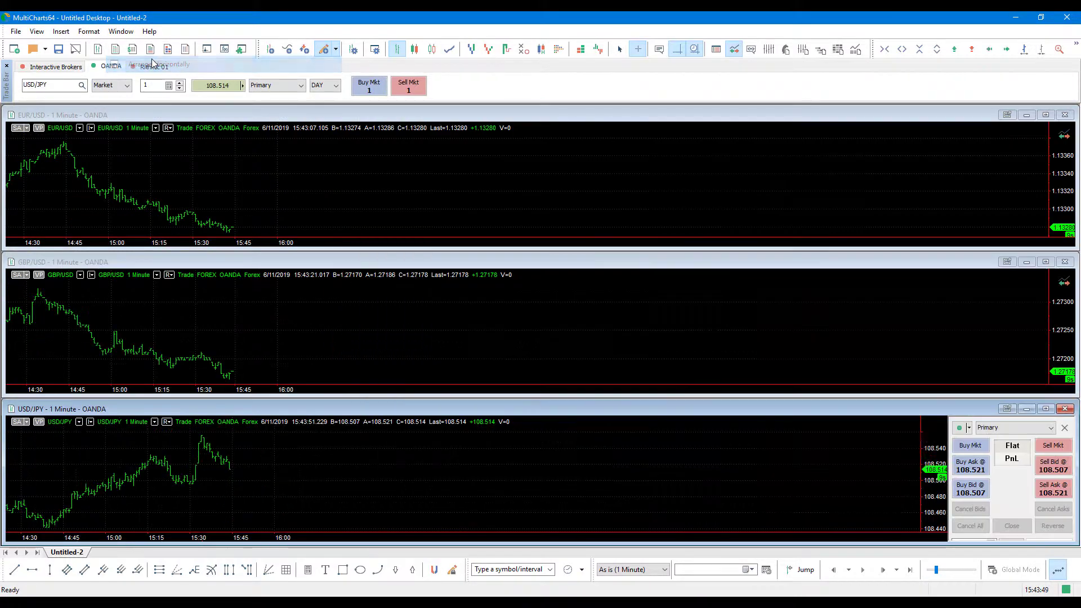
click(1064, 427)
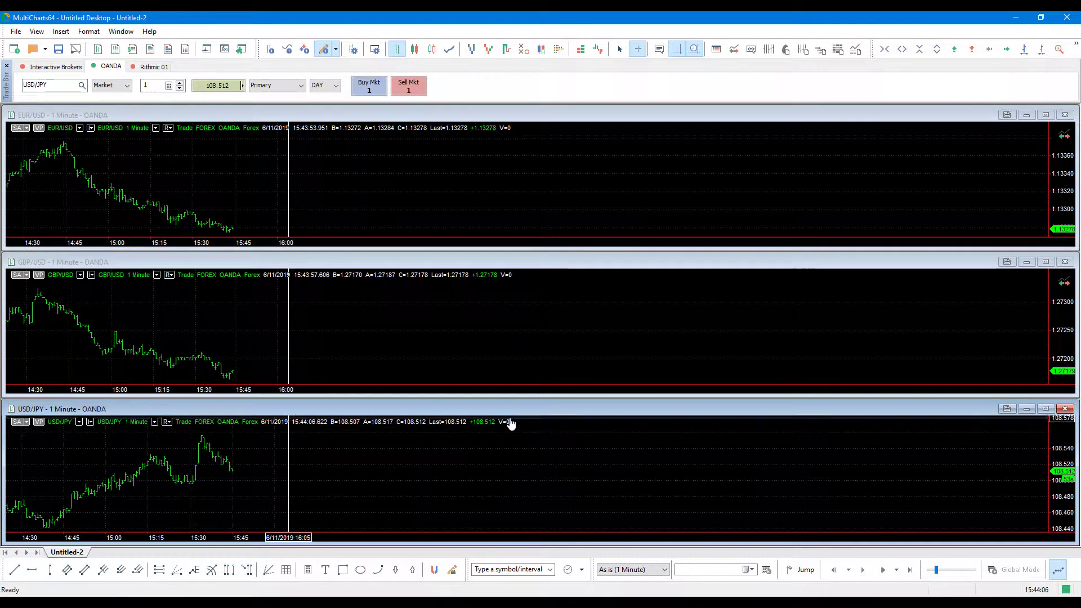
Detach the USD/JPY chart into a floating window and move it up slightly.
click(128, 34)
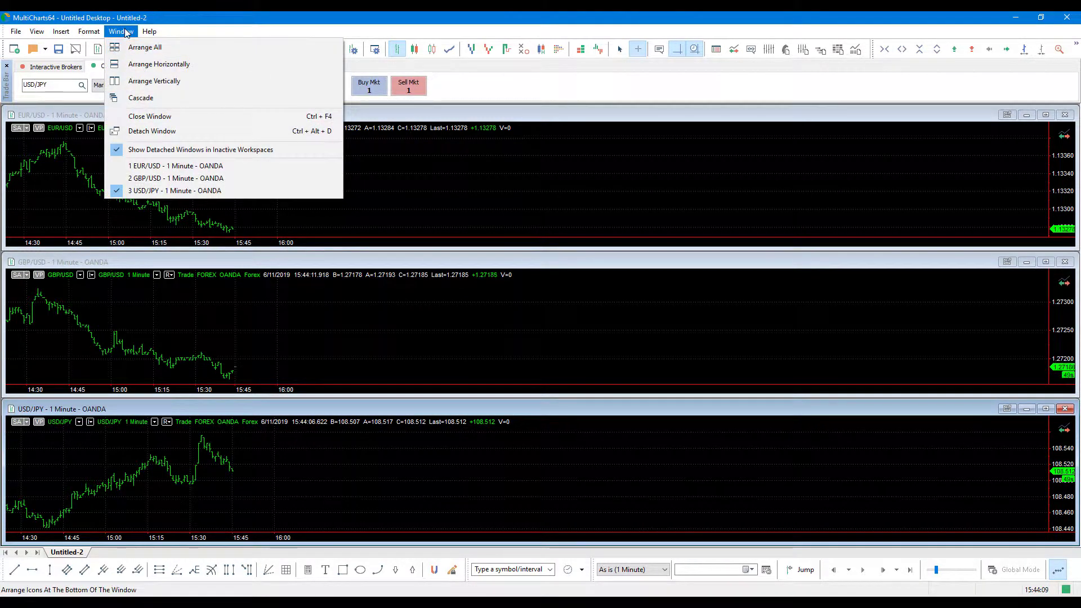
click(167, 142)
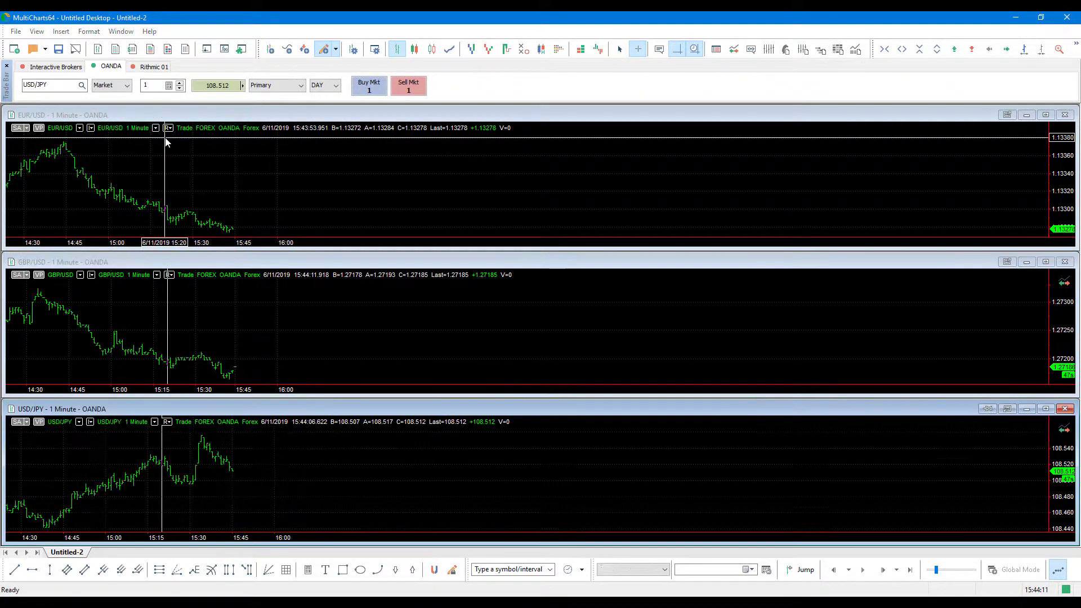
mouse_move(180, 404)
mouse_down()
mouse_move(192, 322)
mouse_move(232, 313)
mouse_move(211, 340)
mouse_move(0, 376)
mouse_move(0, 118)
mouse_move(0, 139)
mouse_move(169, 332)
mouse_move(180, 414)
mouse_move(177, 397)
mouse_up()
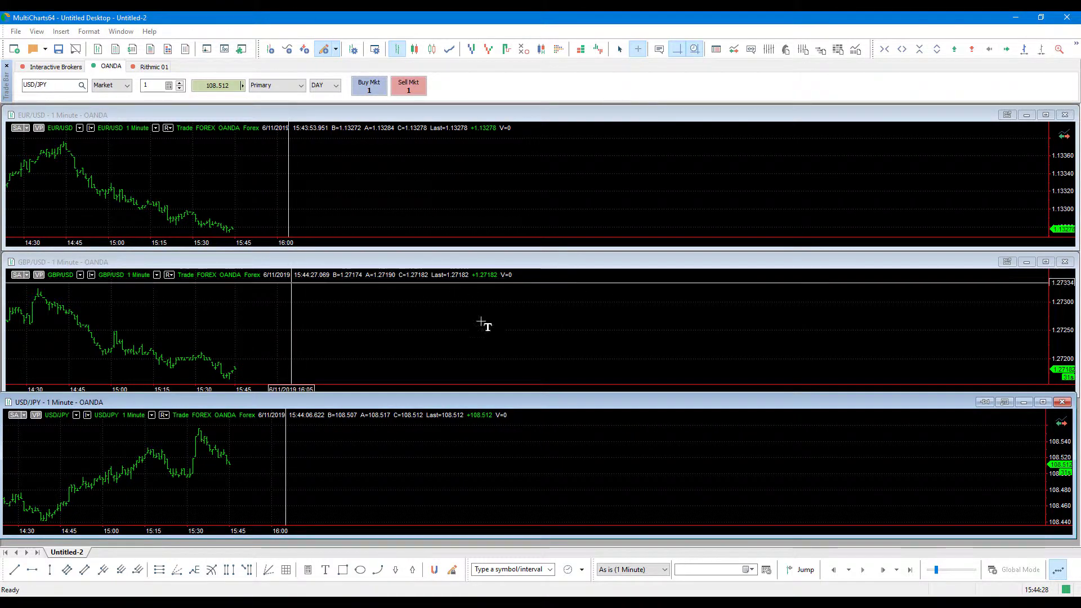
click(126, 32)
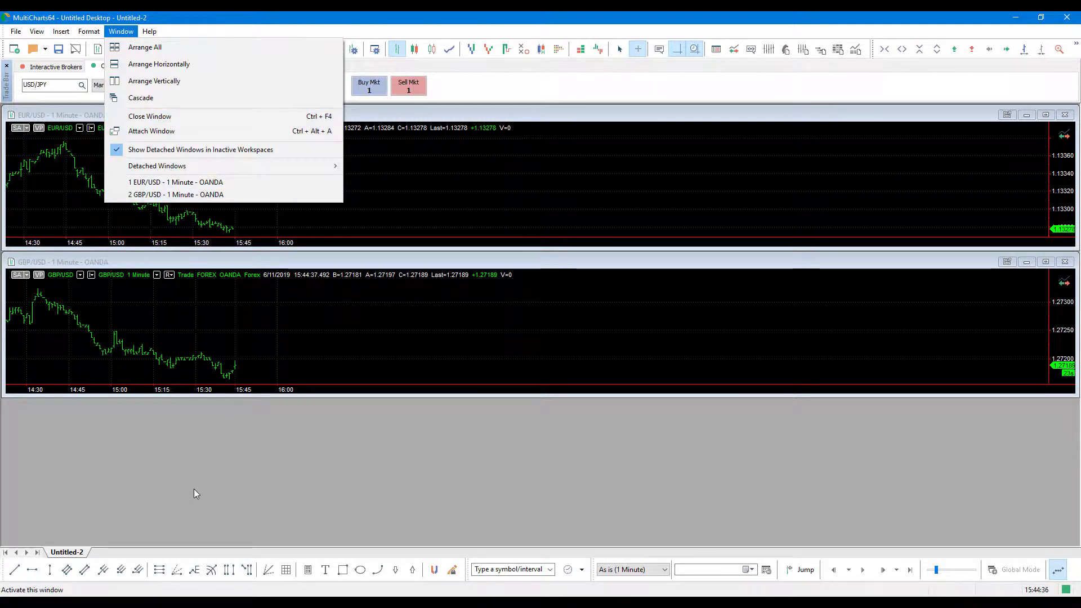
click(222, 455)
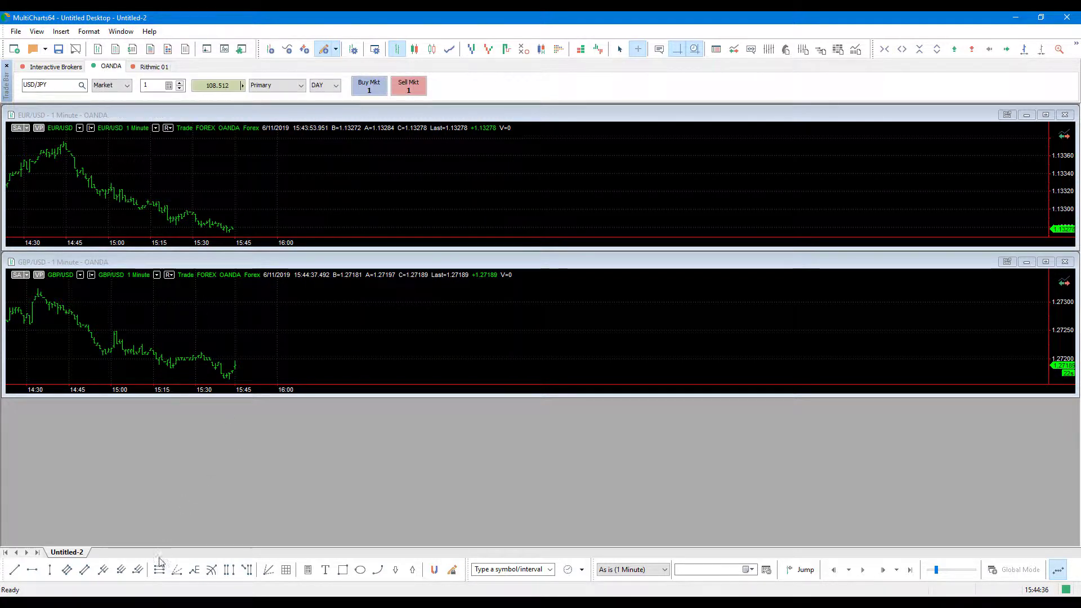
click(120, 32)
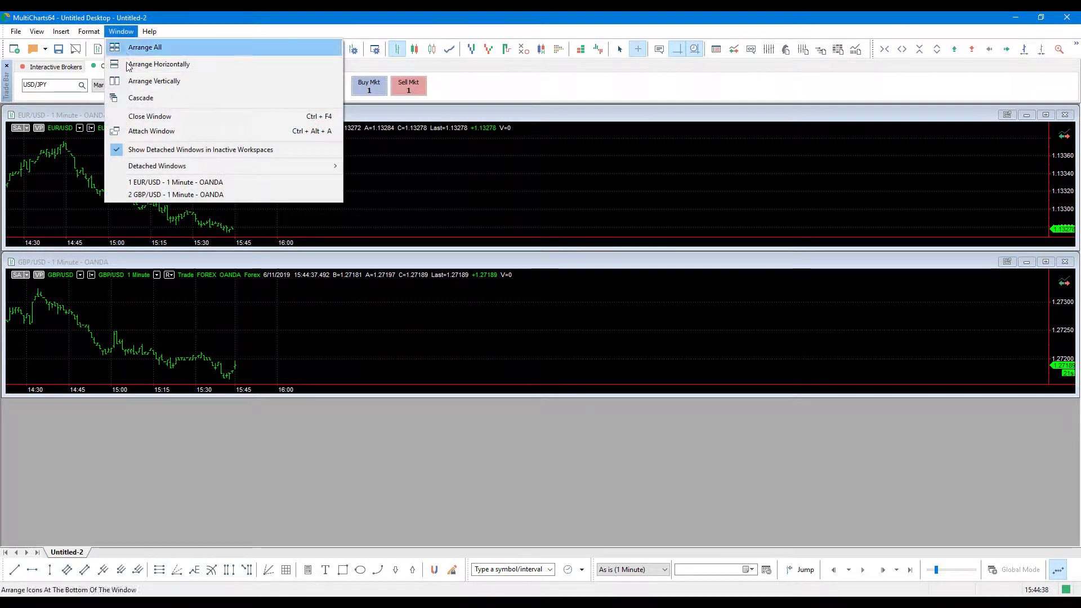
Reattach USD/JPY, open a EUR/USD DOM window, cascade the charts, and bring the DOM forward.
click(151, 132)
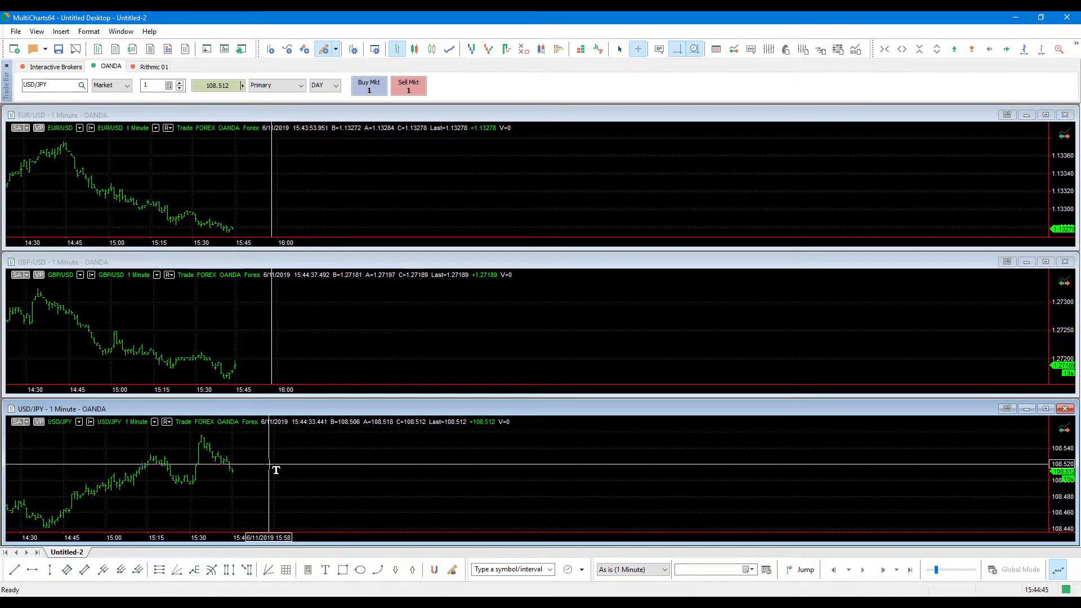
click(188, 51)
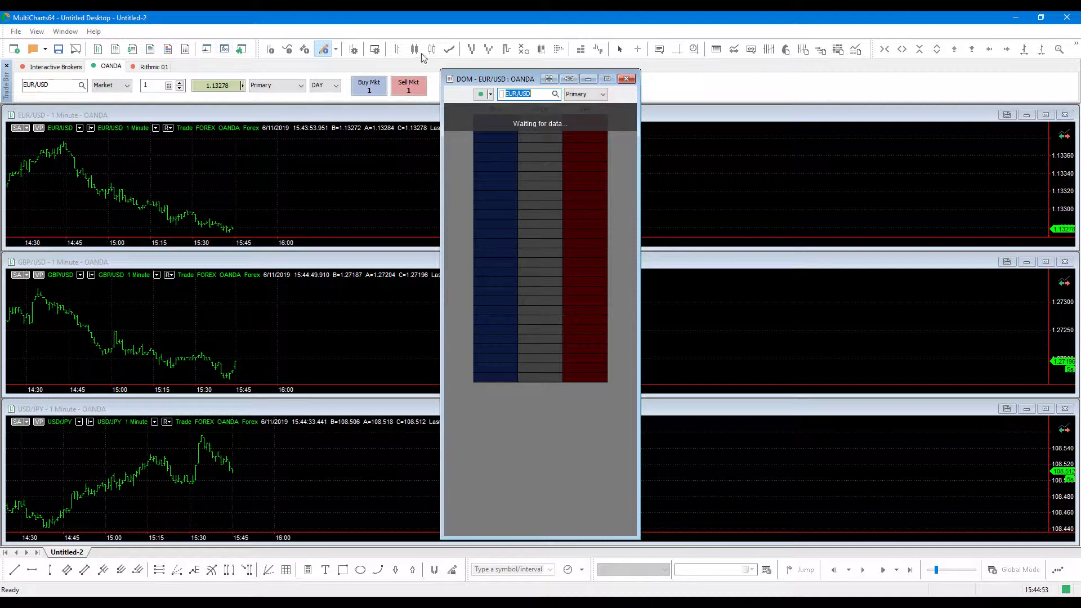
click(219, 32)
click(65, 31)
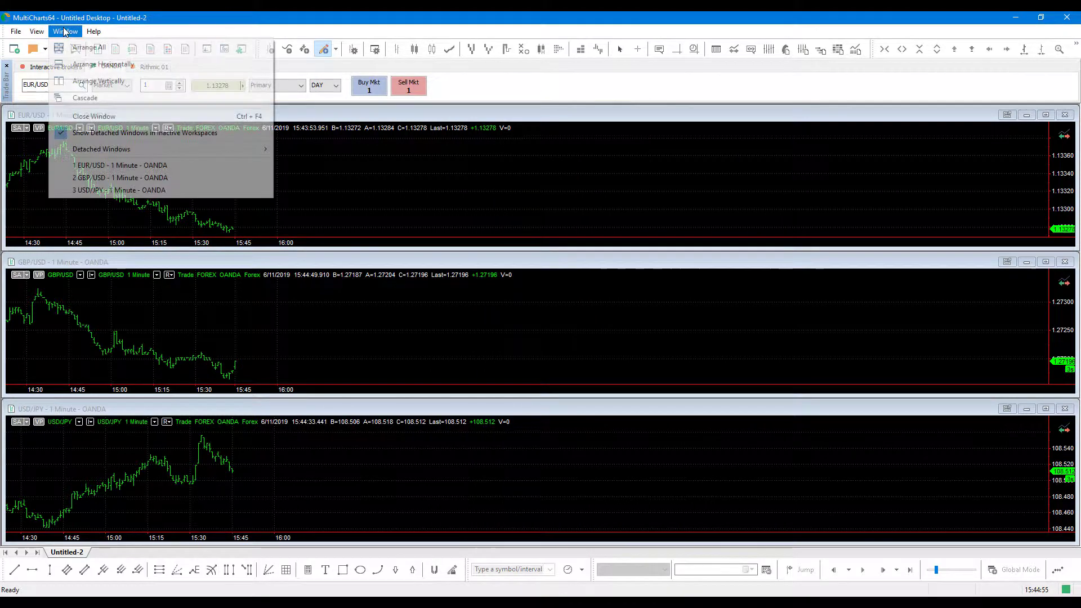
click(116, 98)
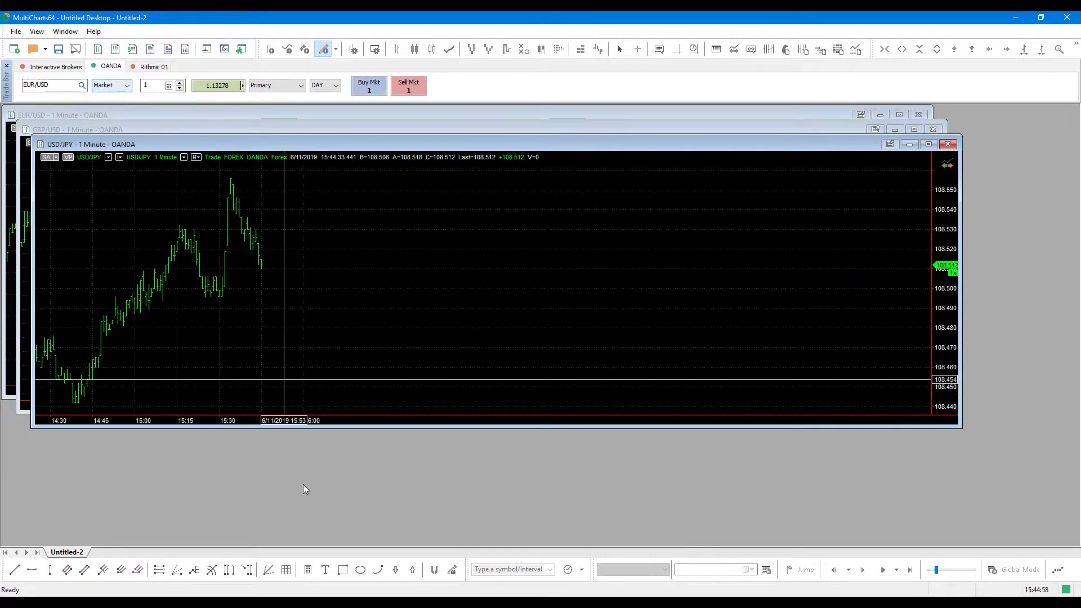
click(65, 31)
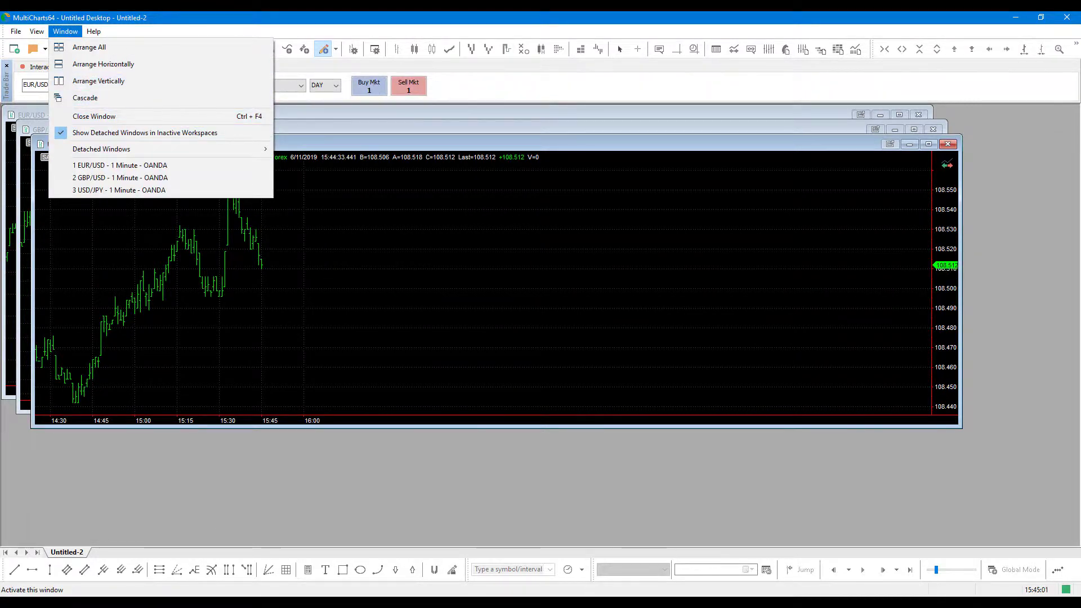
click(153, 578)
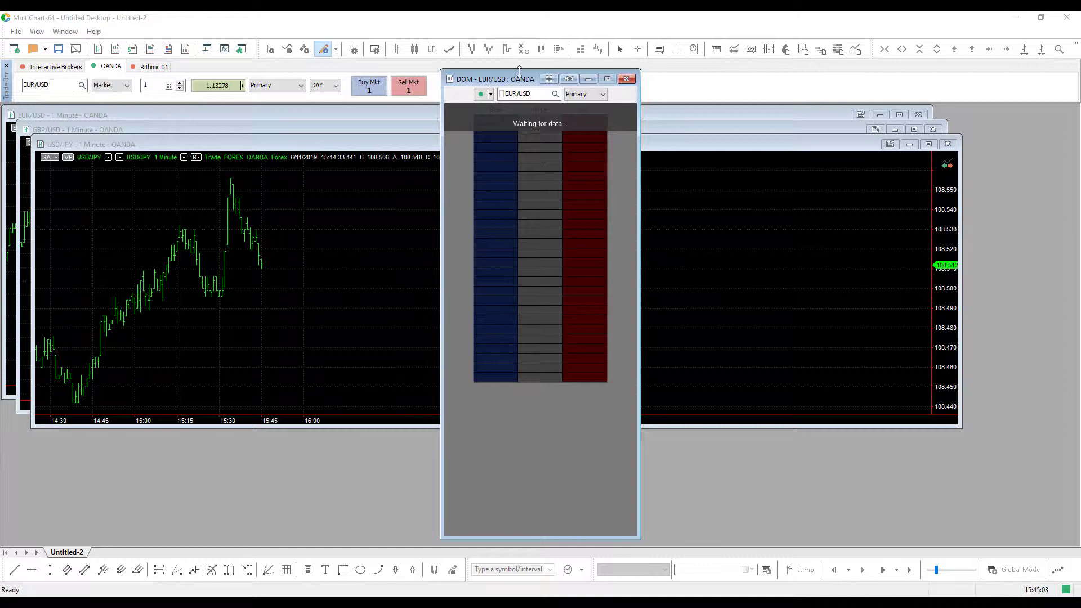
Switch the EUR/USD DOM to compact view, move it right, and nudge the USD/JPY chart.
click(550, 80)
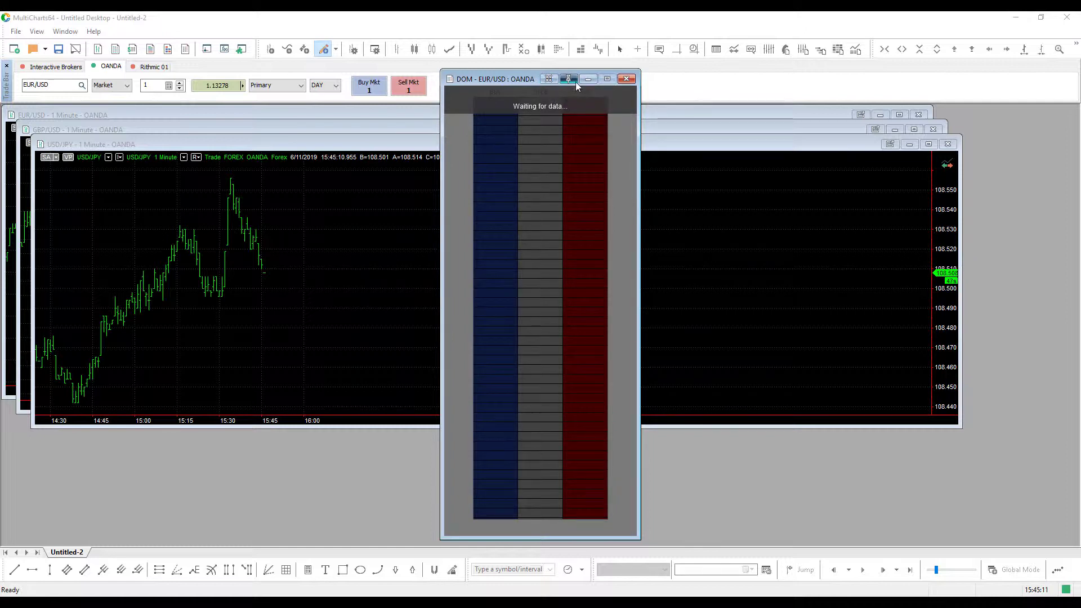
drag(519, 72, 870, 80)
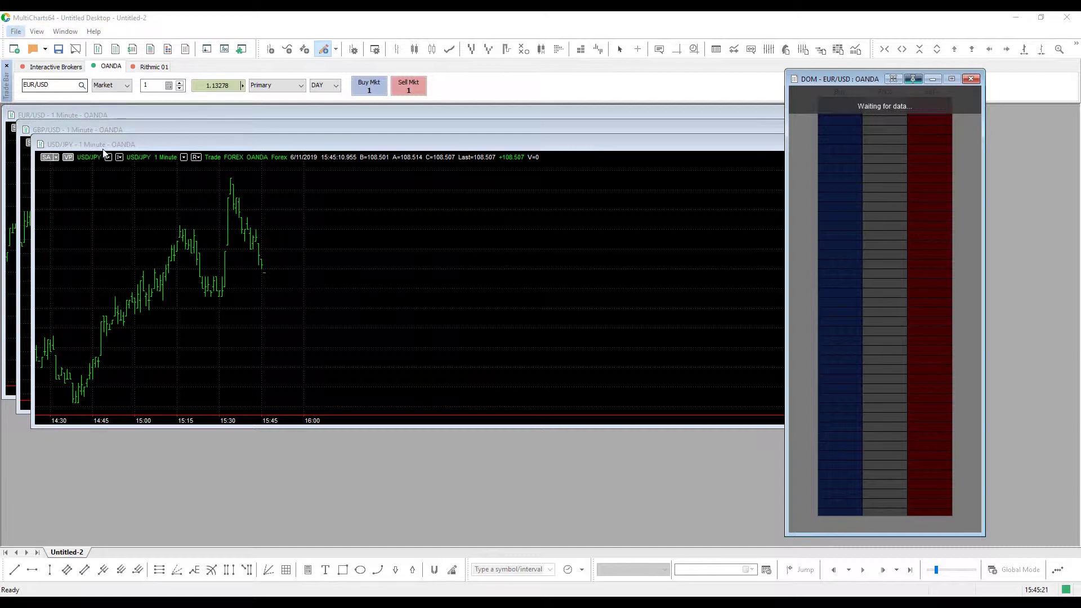
mouse_move(108, 149)
mouse_down()
mouse_move(109, 167)
mouse_move(103, 160)
mouse_up()
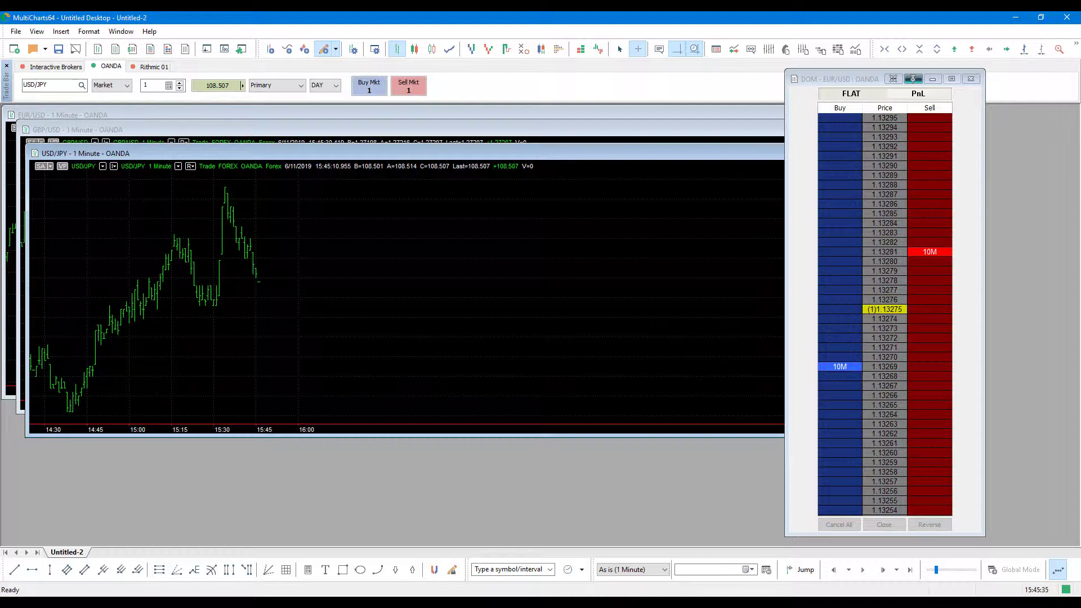
Save the current workspace under the name 'Group instruments'.
click(24, 32)
click(23, 32)
click(24, 33)
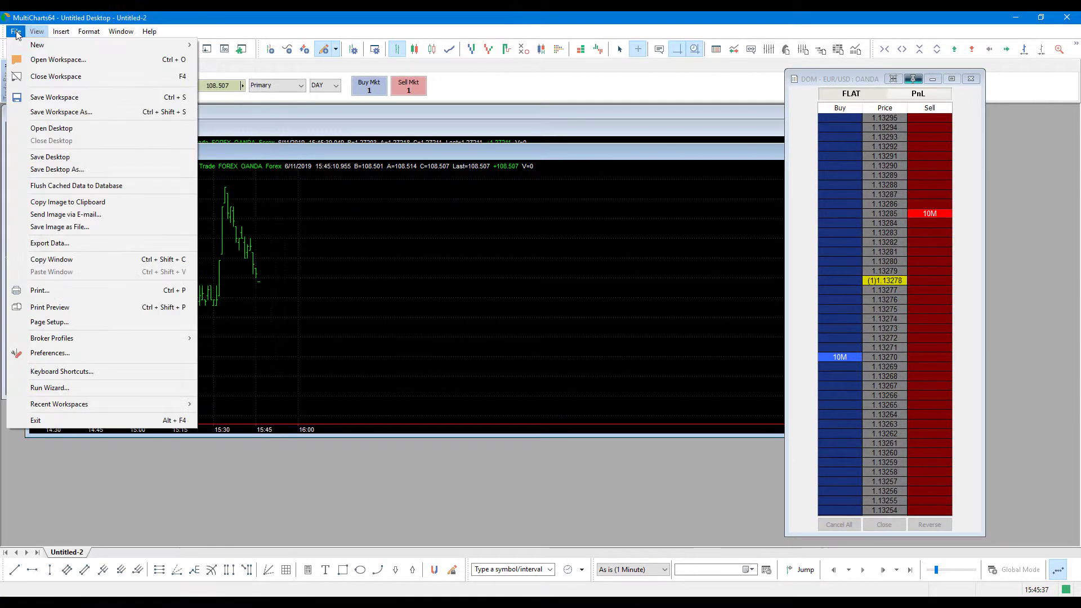
click(47, 112)
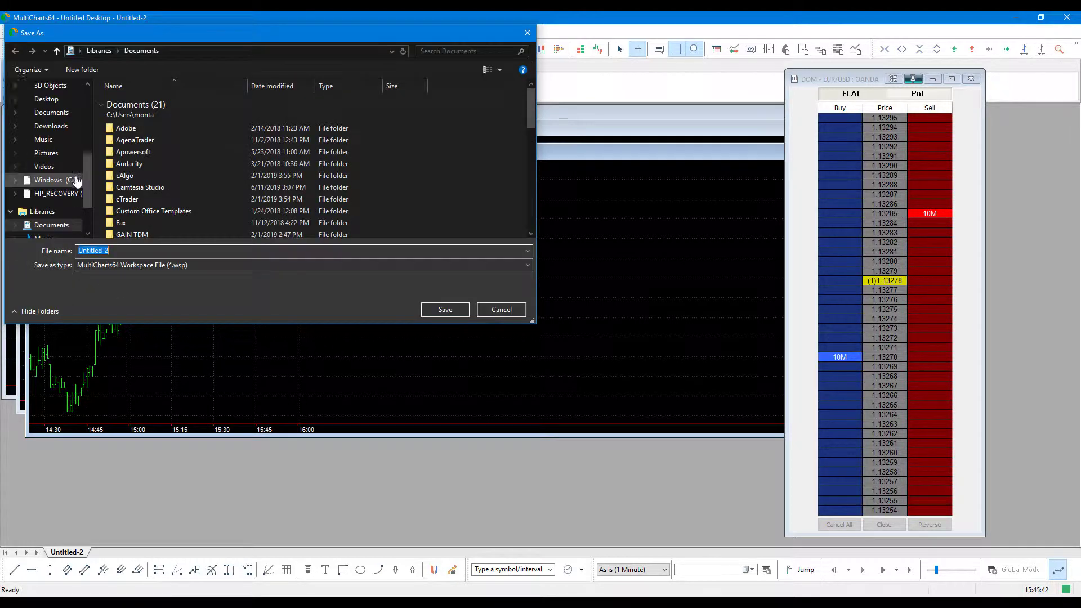
text(G)
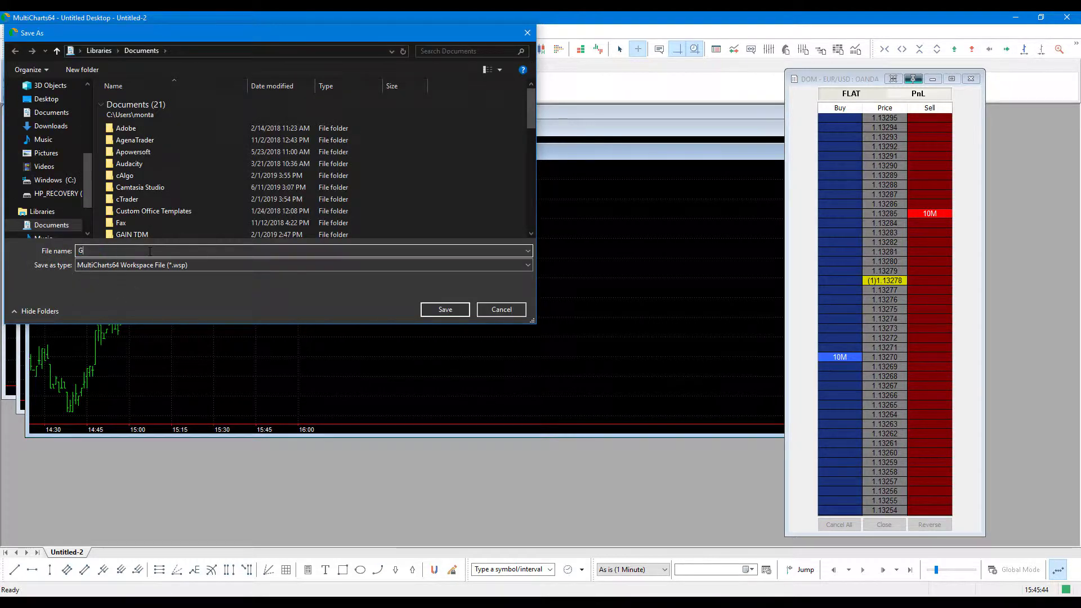
text(roup instruments)
key(Return)
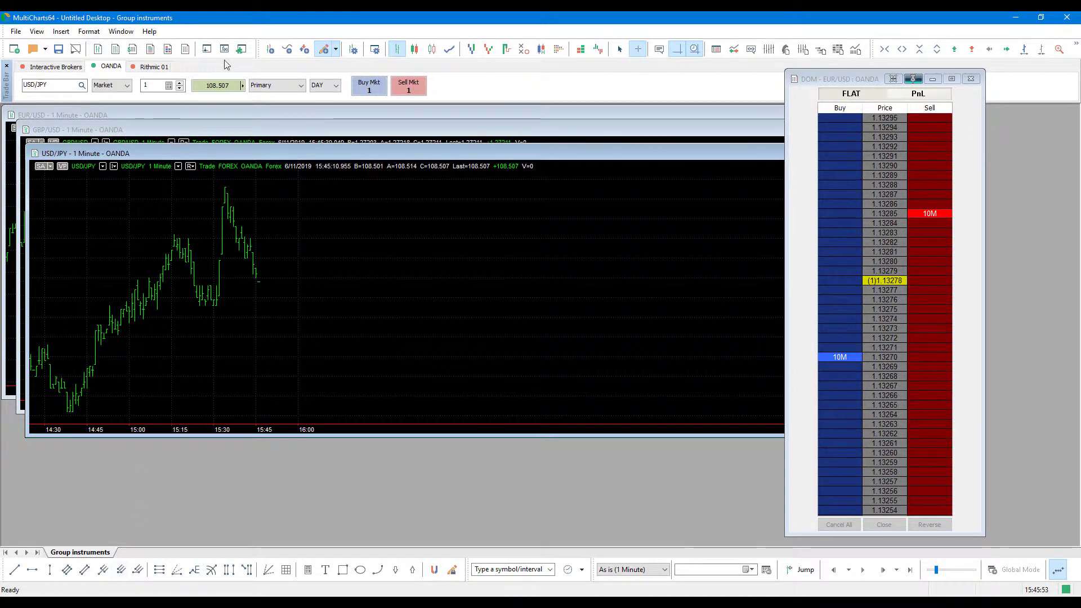
Create a new empty workspace, close the EUR/USD DOM window, and switch to Untitled-3.
click(16, 33)
mouse_move(62, 49)
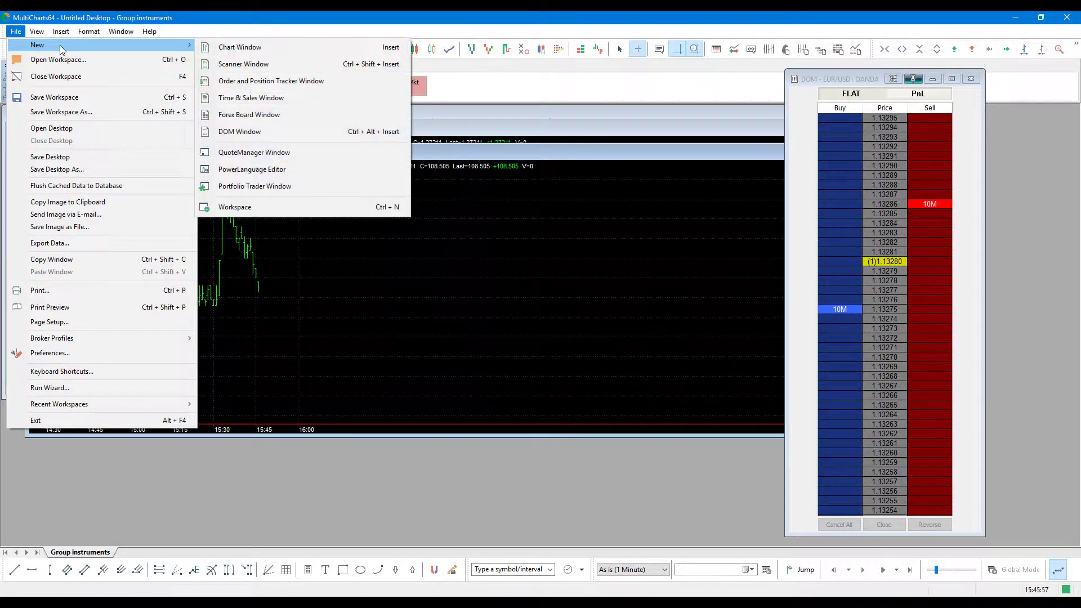
click(286, 208)
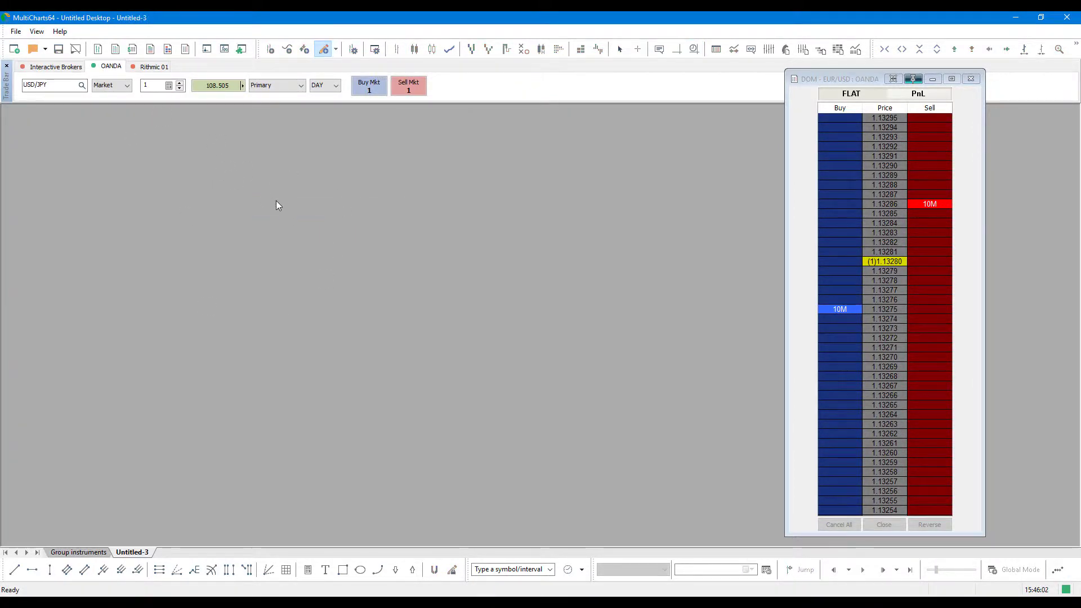
click(962, 79)
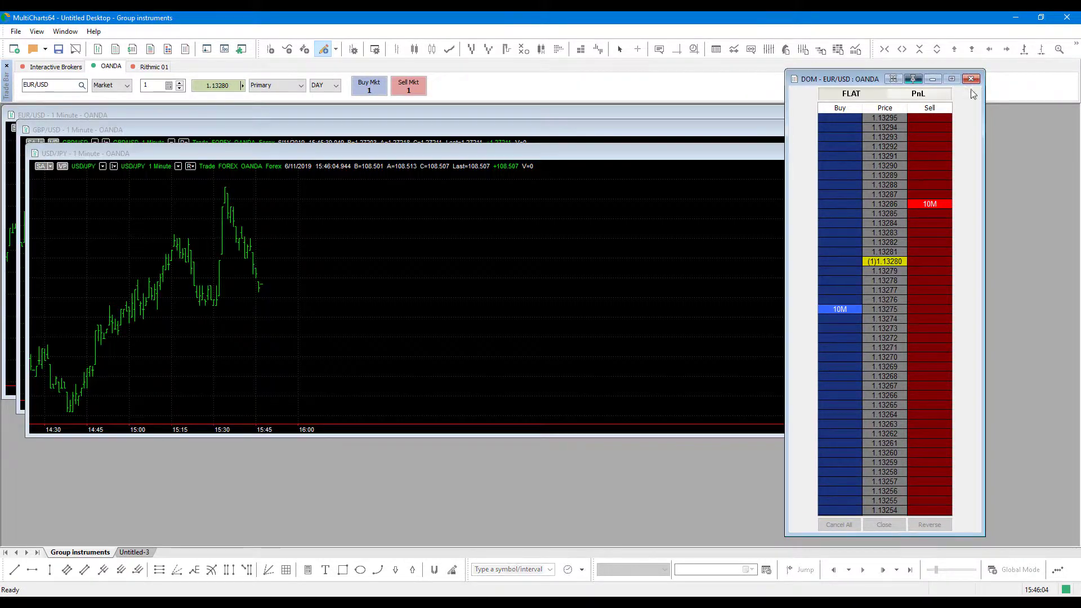
click(969, 79)
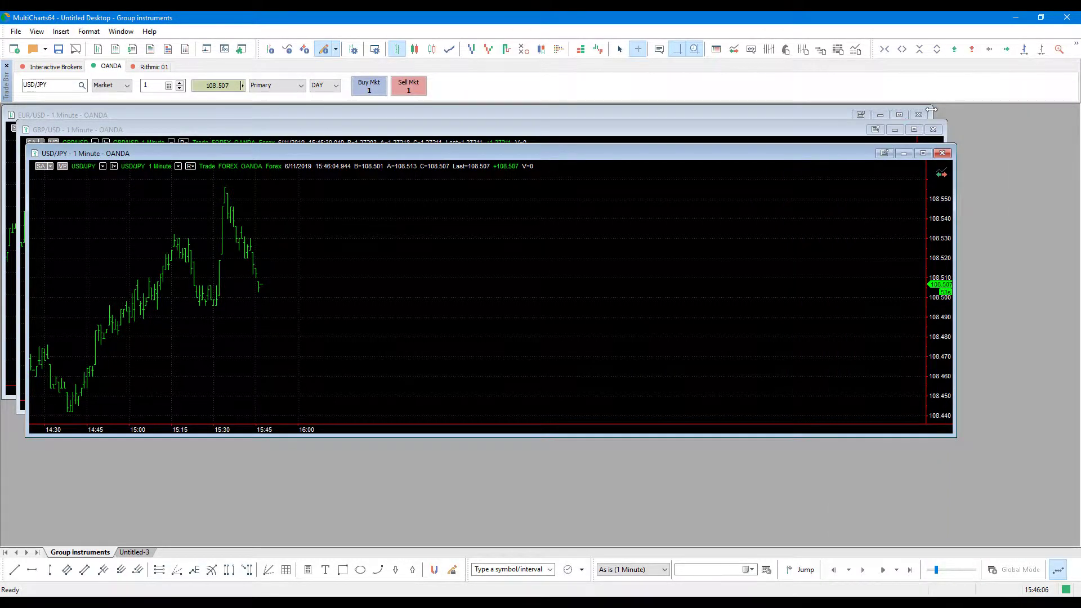
click(141, 553)
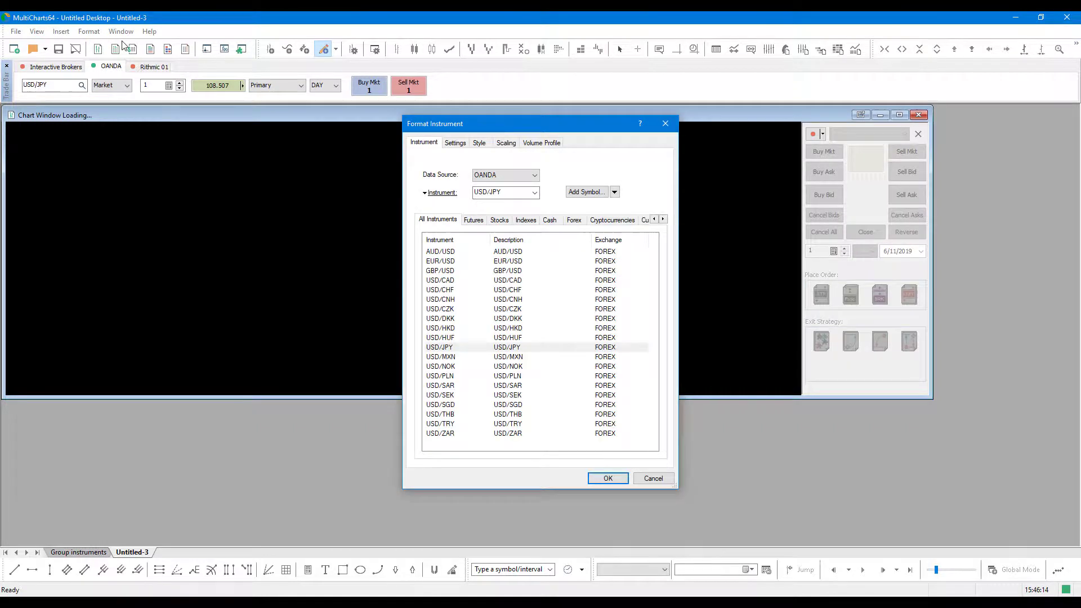
Add 1-minute OANDA charts for USD/NOK and GBP/USD.
click(503, 367)
click(608, 478)
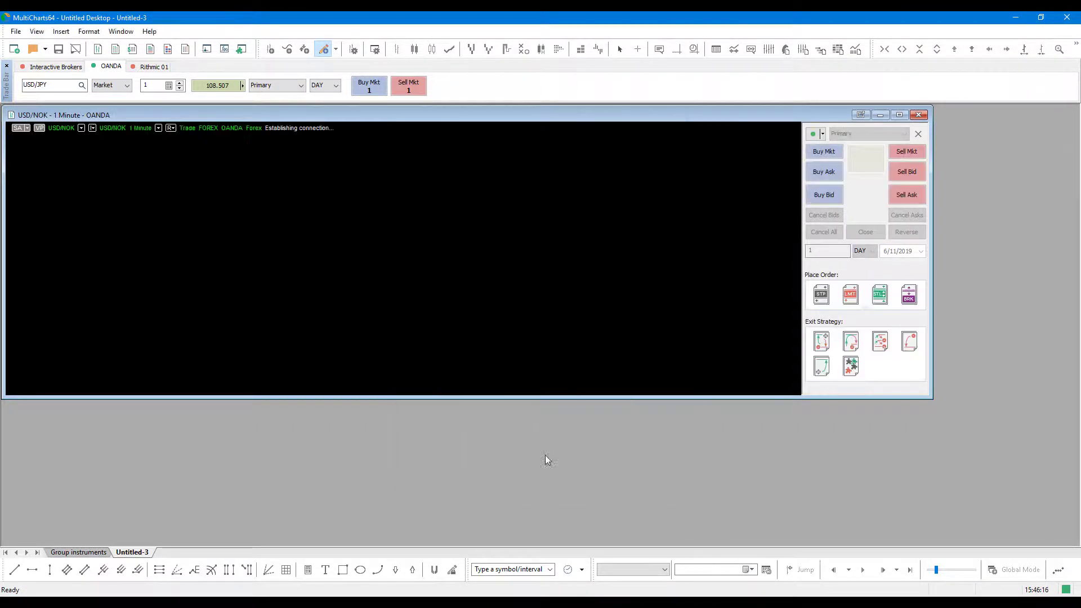
click(98, 50)
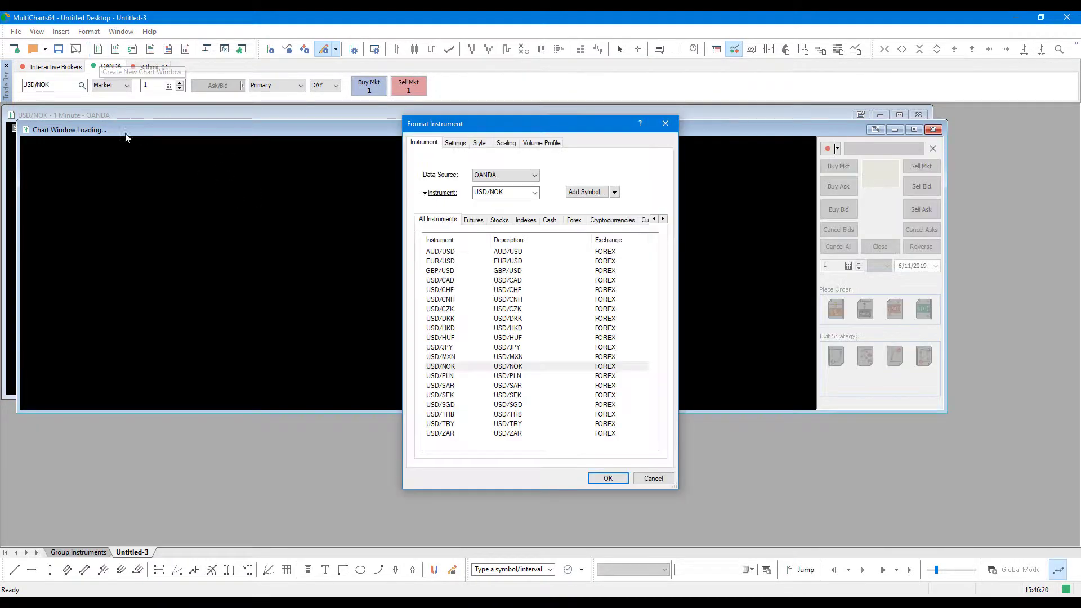
click(532, 271)
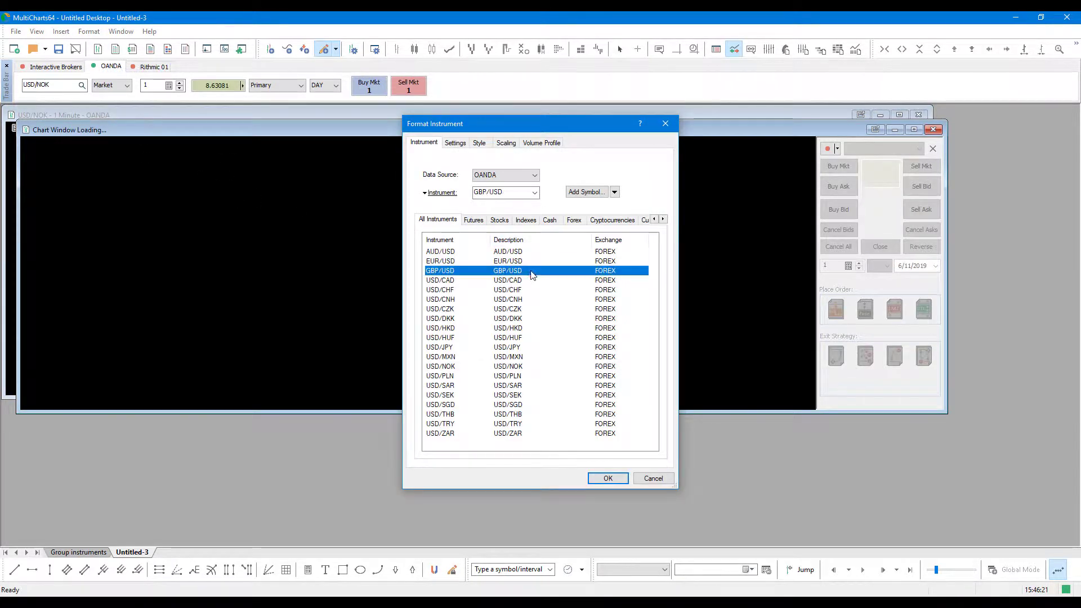
click(607, 478)
Save the workspace as 'Second instrument group'.
click(16, 32)
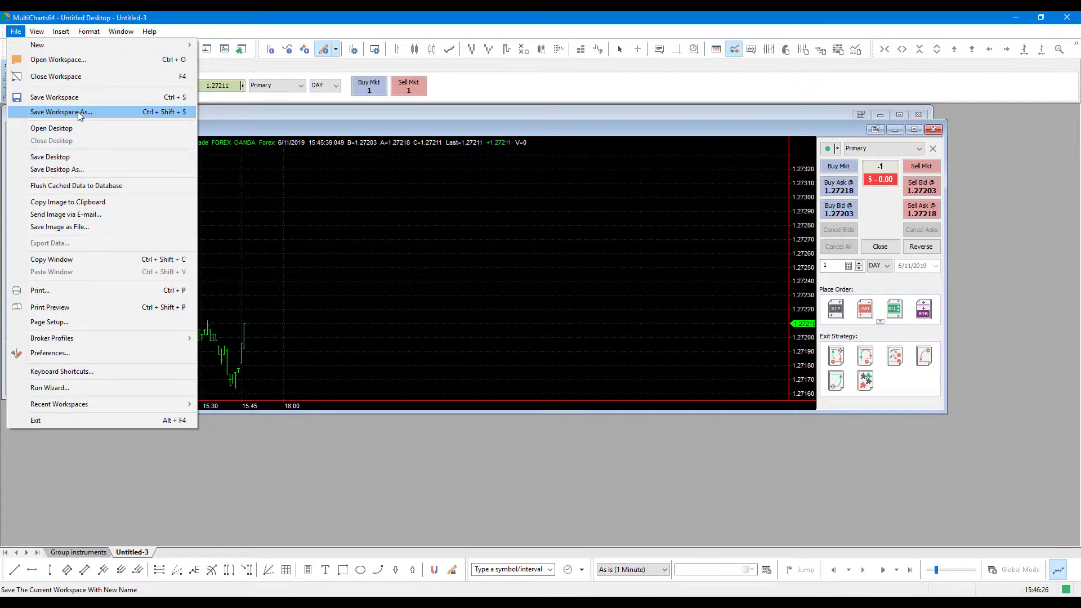
click(79, 112)
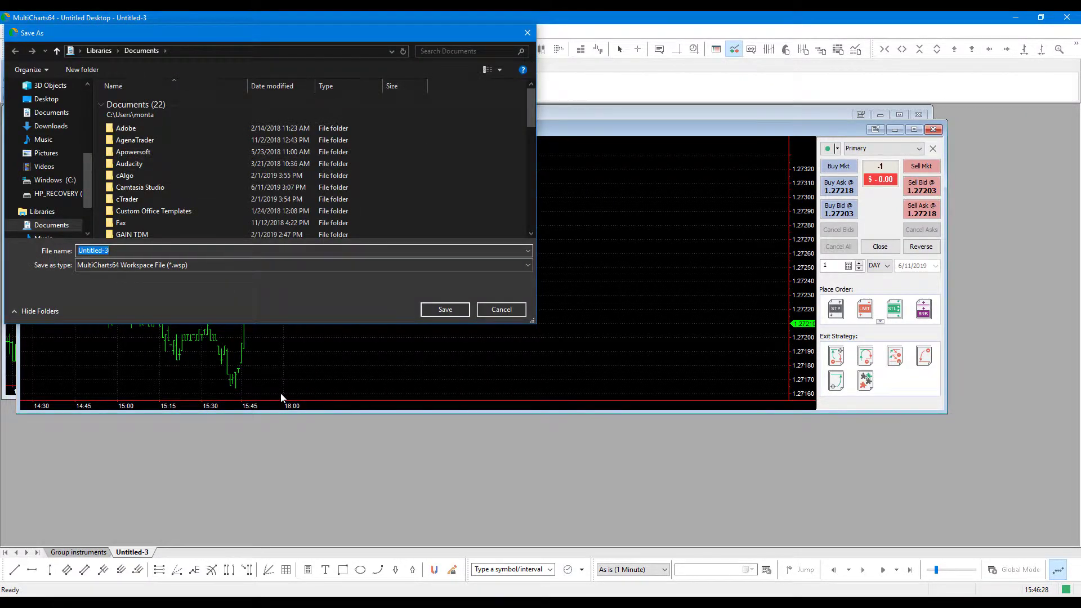
text(Second)
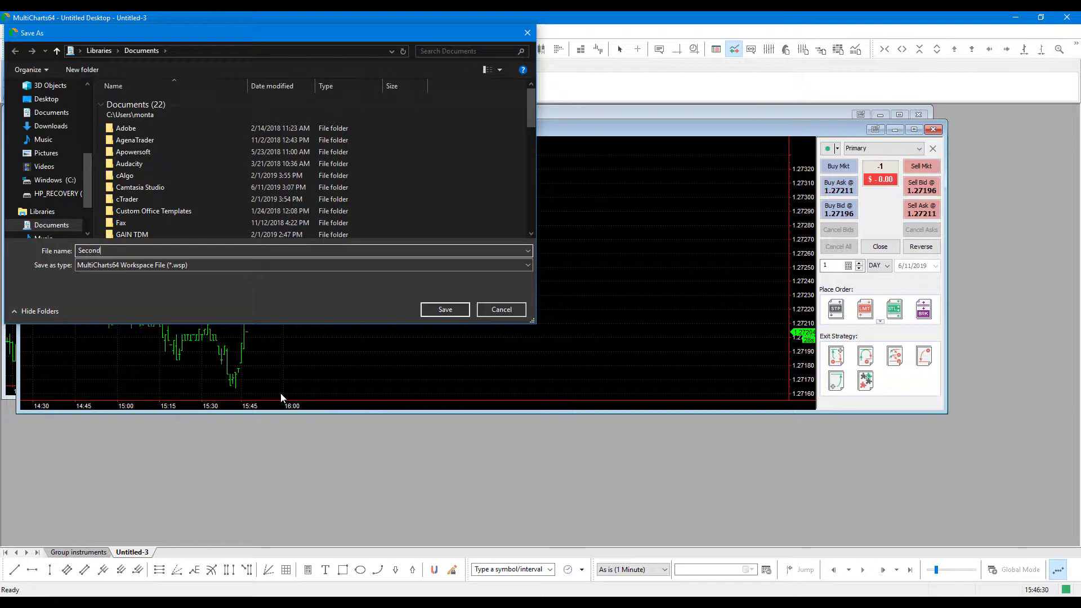
text( instrument group)
key(Return)
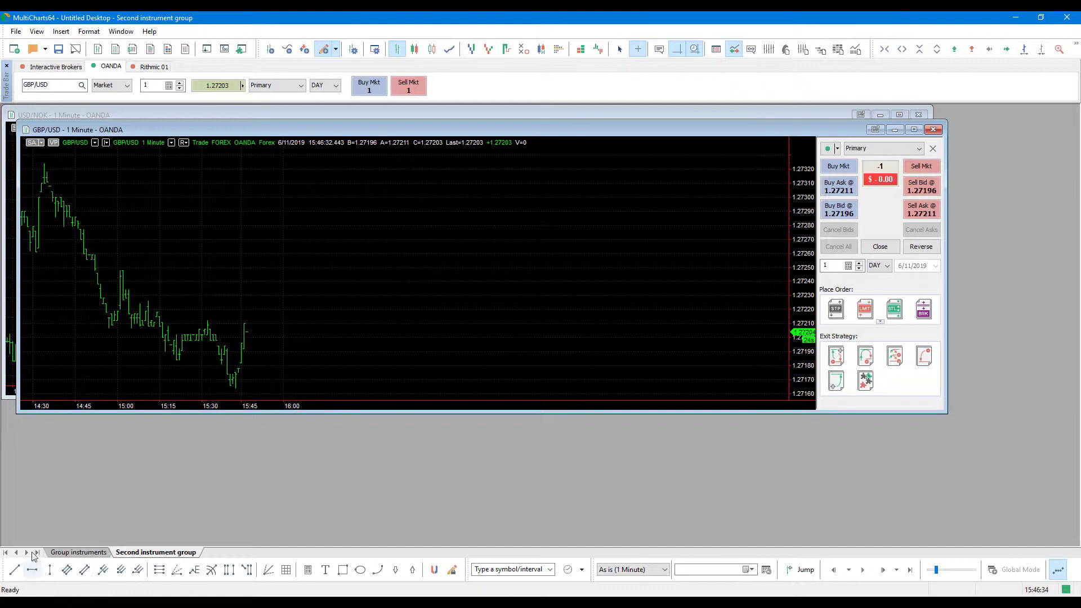
Switch back and forth between the Group instruments and Second instrument group workspace tabs.
click(77, 554)
click(141, 554)
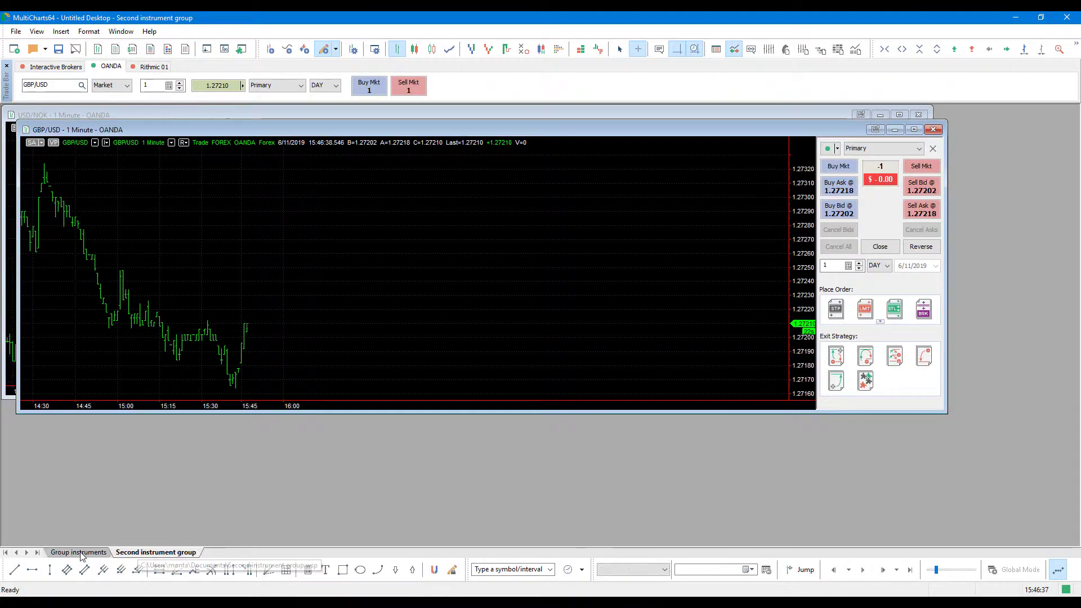
click(78, 553)
click(145, 553)
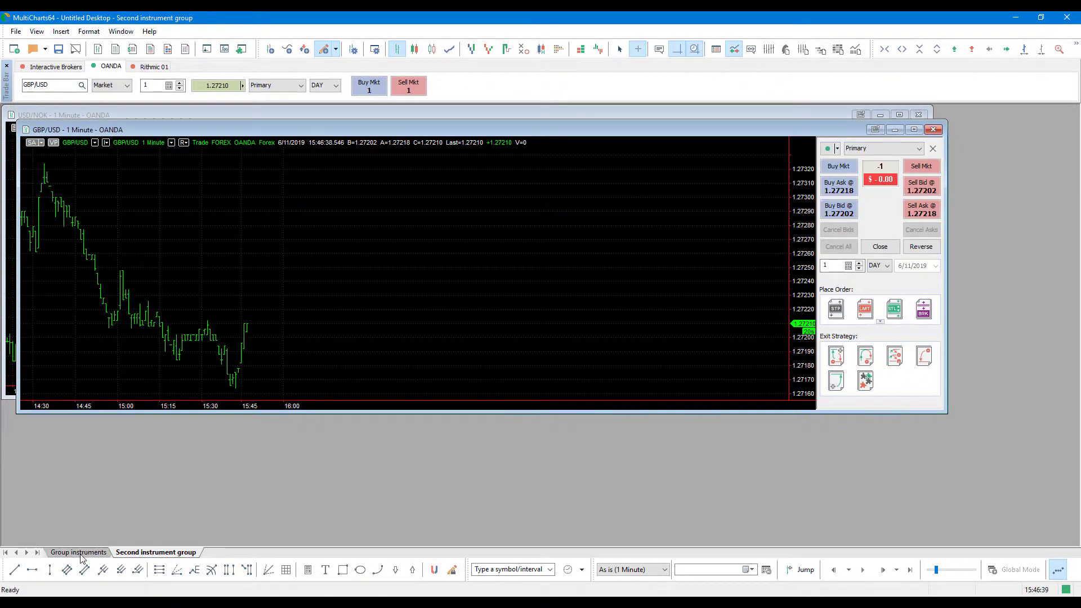
click(79, 553)
click(144, 554)
click(110, 554)
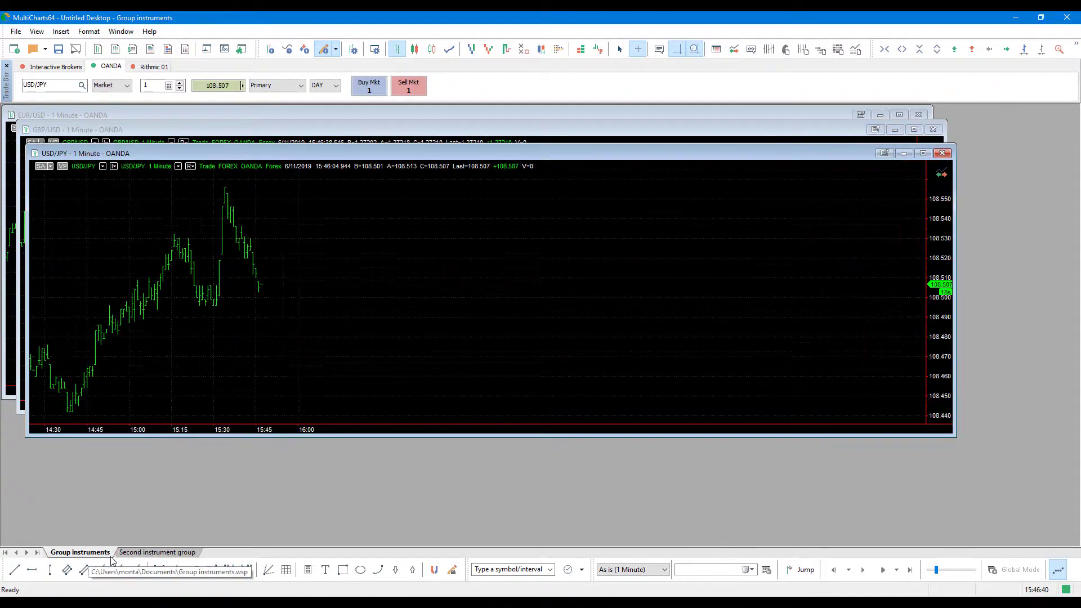
Close all workspaces, declining to save changes to Group instruments.
right_click(145, 553)
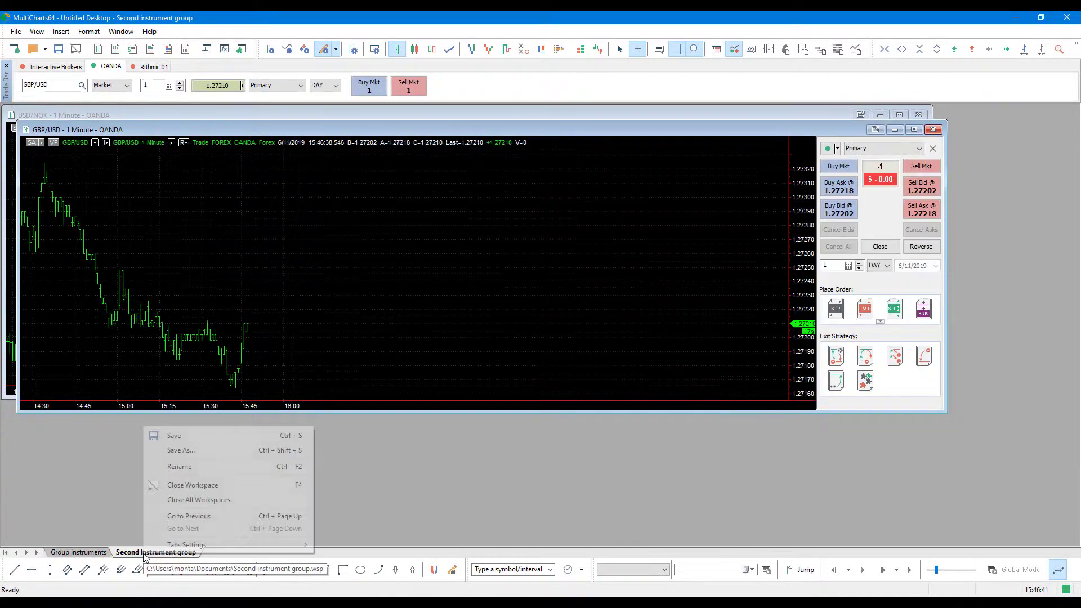
click(213, 499)
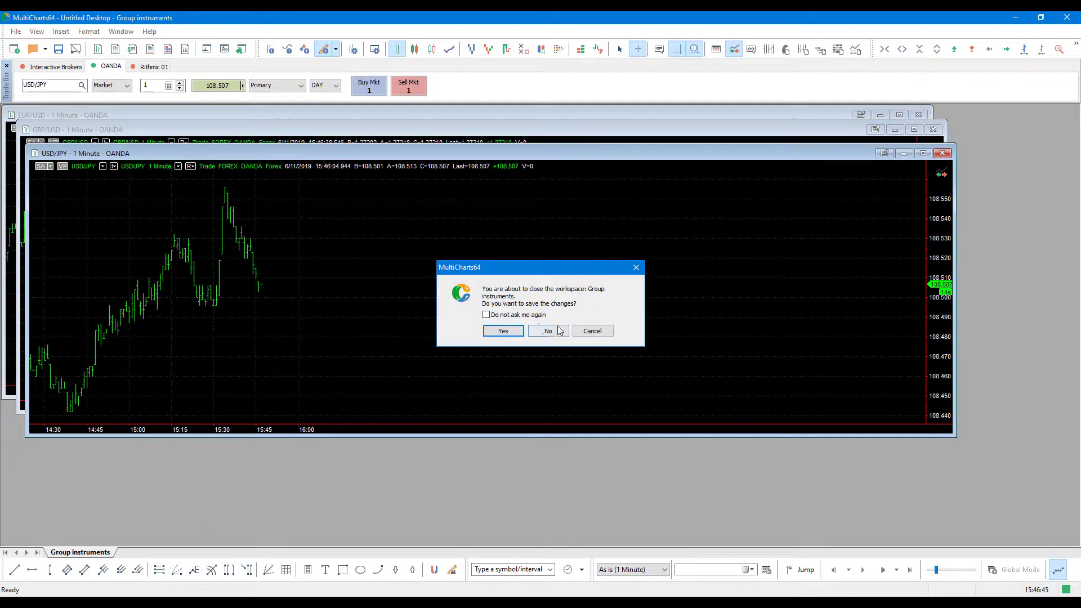
click(547, 331)
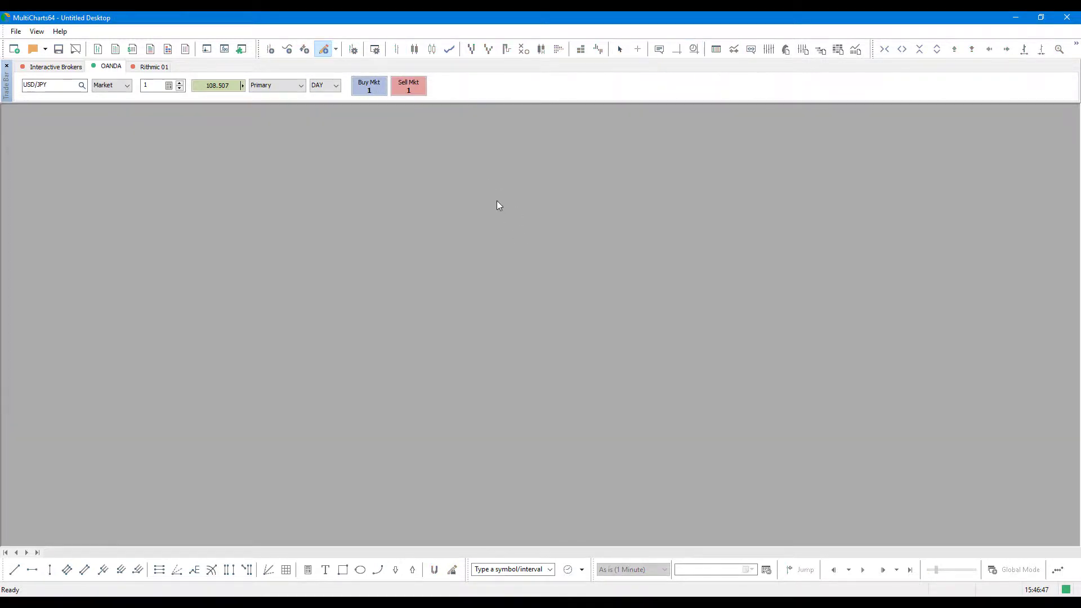
Open Group instruments.wsp from the Documents folder via File > Open Workspace.
click(22, 34)
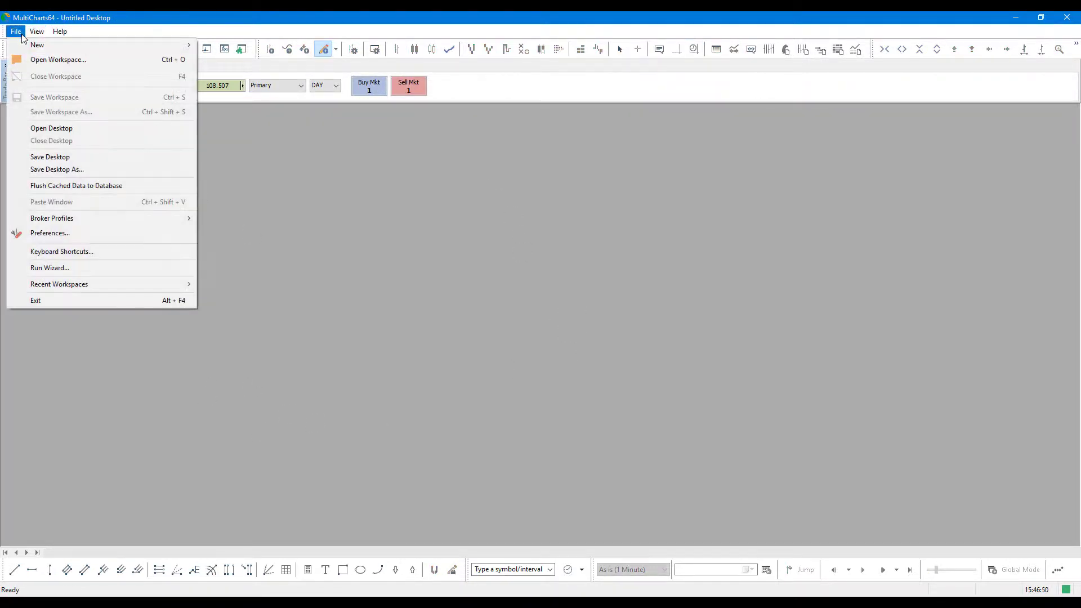
click(83, 61)
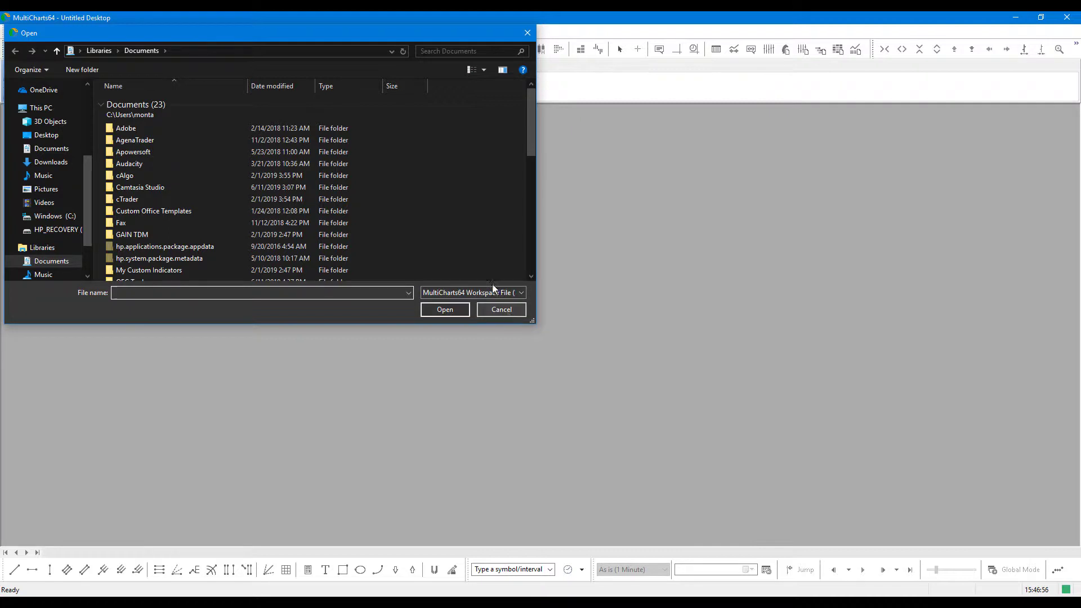
scroll(406, 235, down, 2)
scroll(406, 238, down, 4)
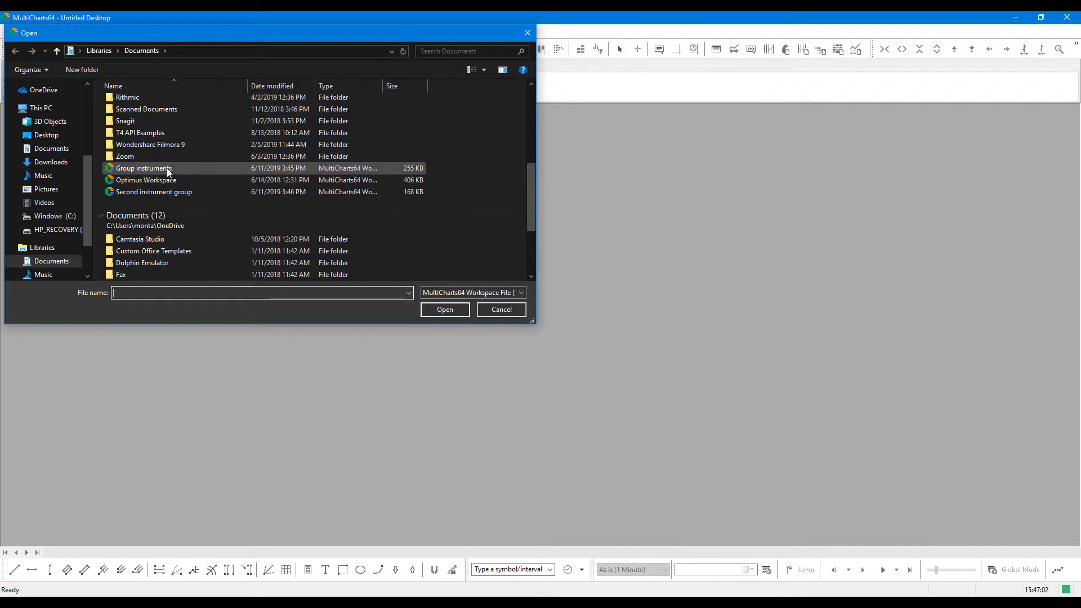
double_click(166, 170)
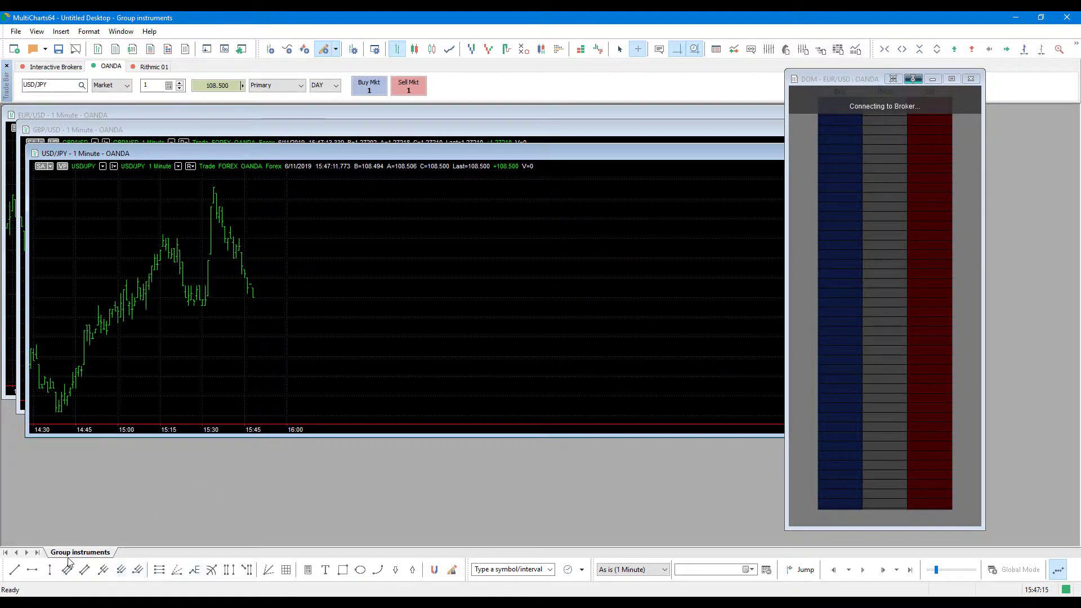
Nudge the EUR/USD DOM window slightly down and to the right.
right_click(92, 552)
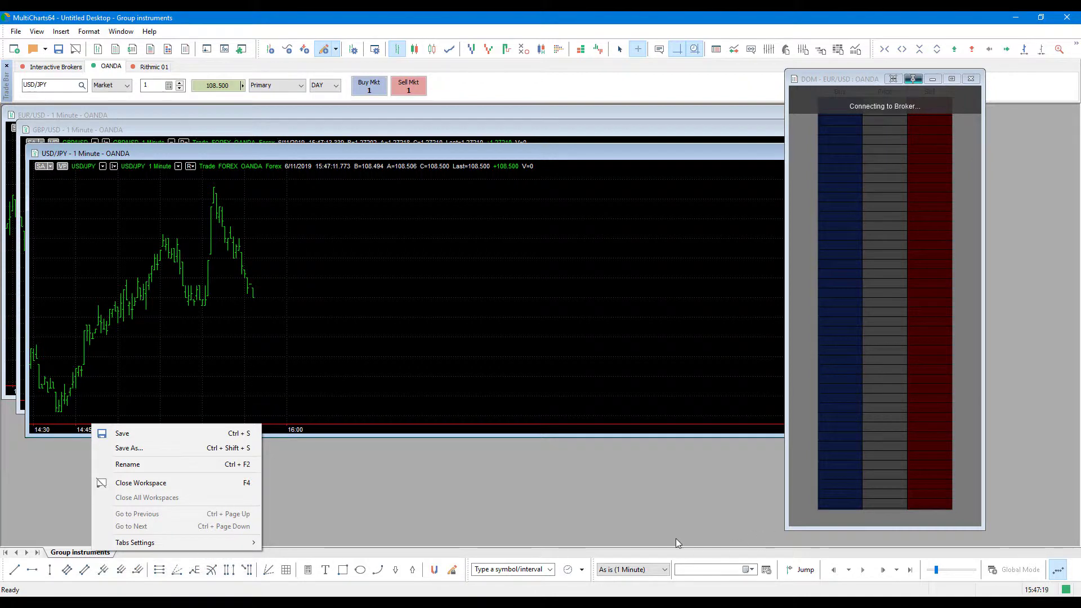
click(385, 557)
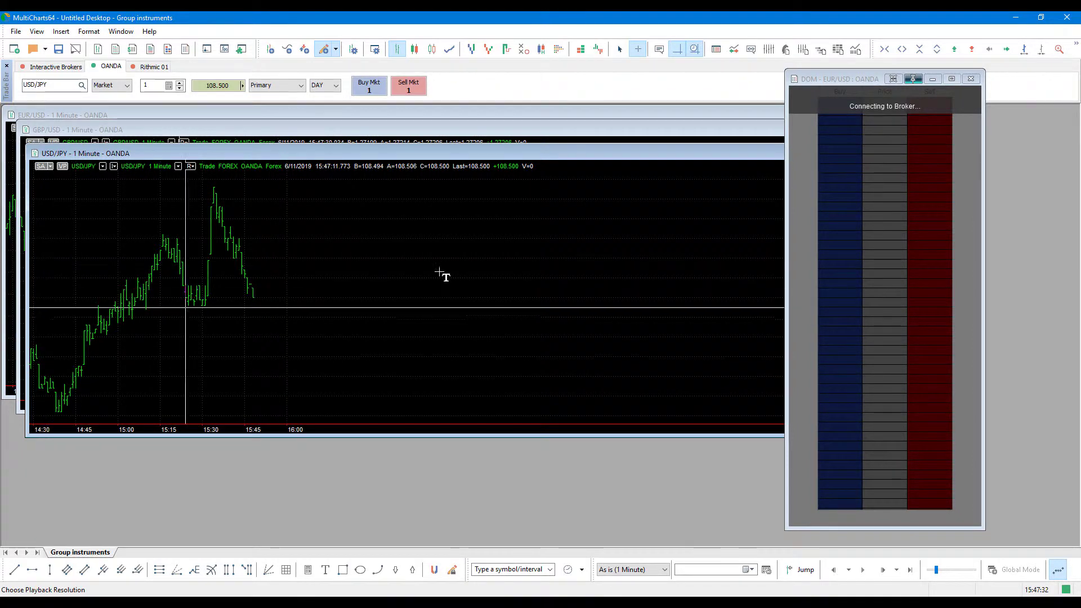
mouse_move(831, 80)
mouse_down()
mouse_move(860, 100)
mouse_move(853, 85)
mouse_move(824, 92)
mouse_up()
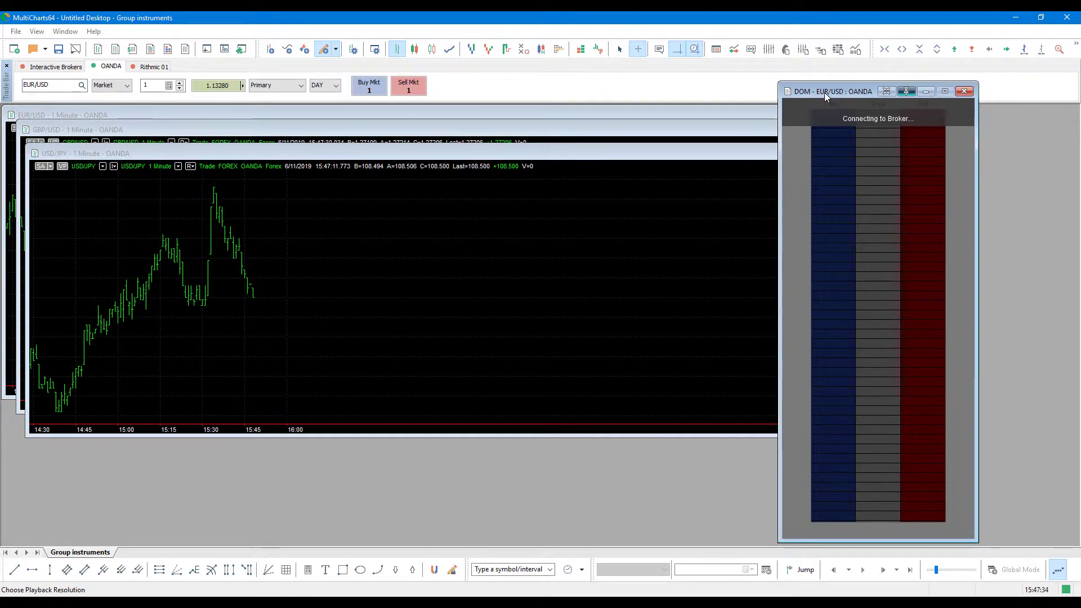
click(65, 31)
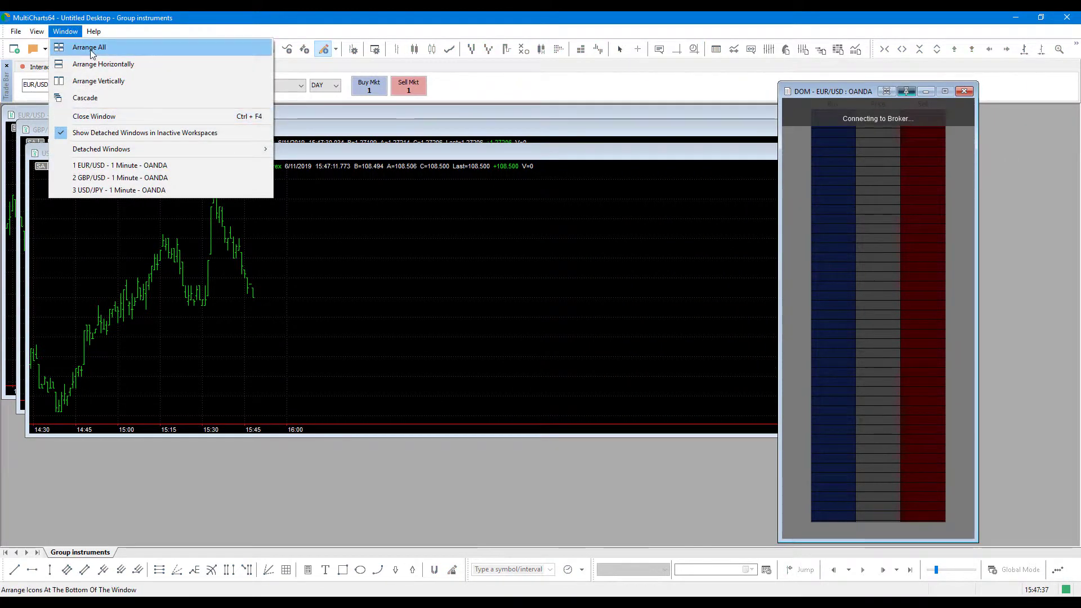
click(853, 85)
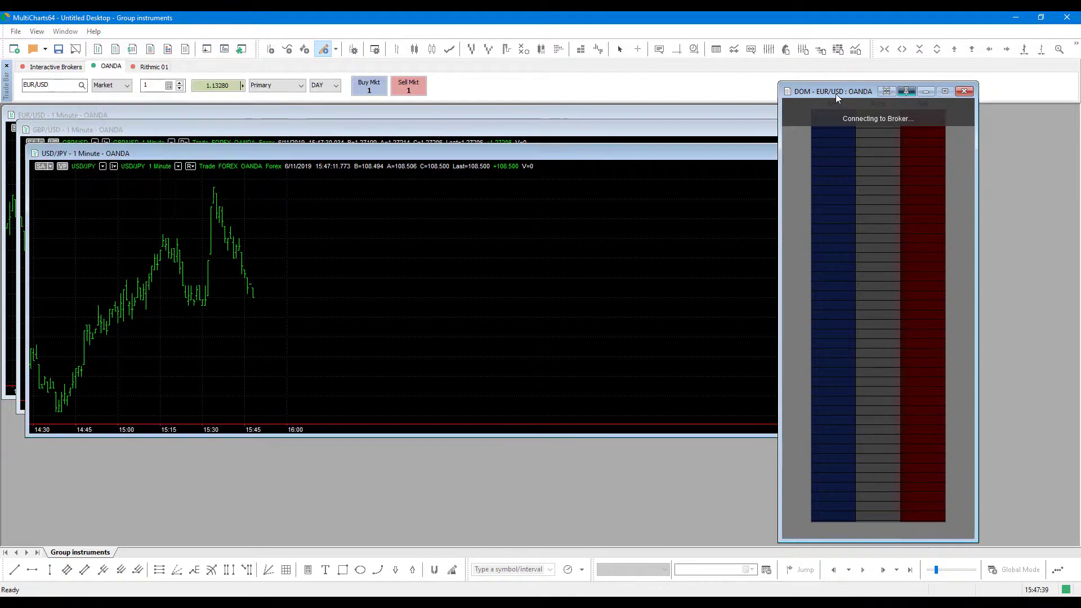
Shift the DOM window right, hide it, then restore it over the charts left of centre.
drag(835, 94, 895, 75)
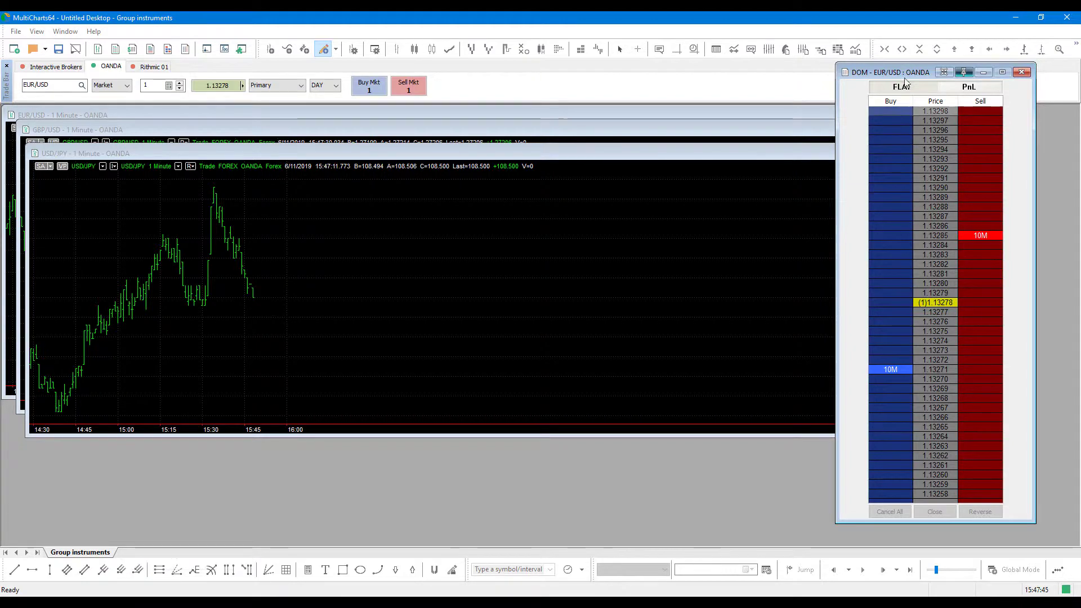
drag(901, 71, 870, 64)
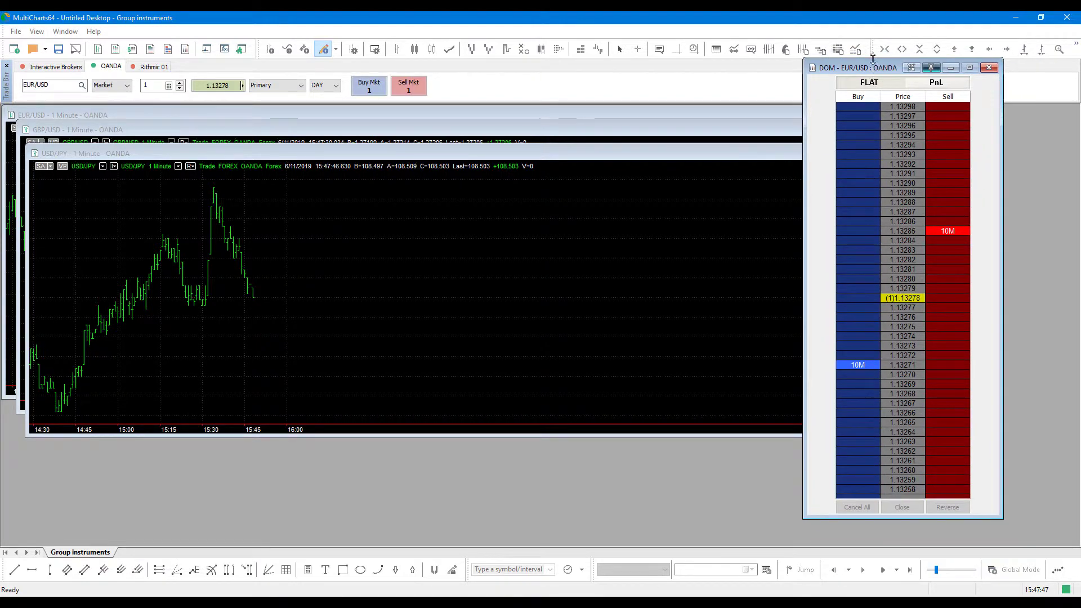
click(987, 67)
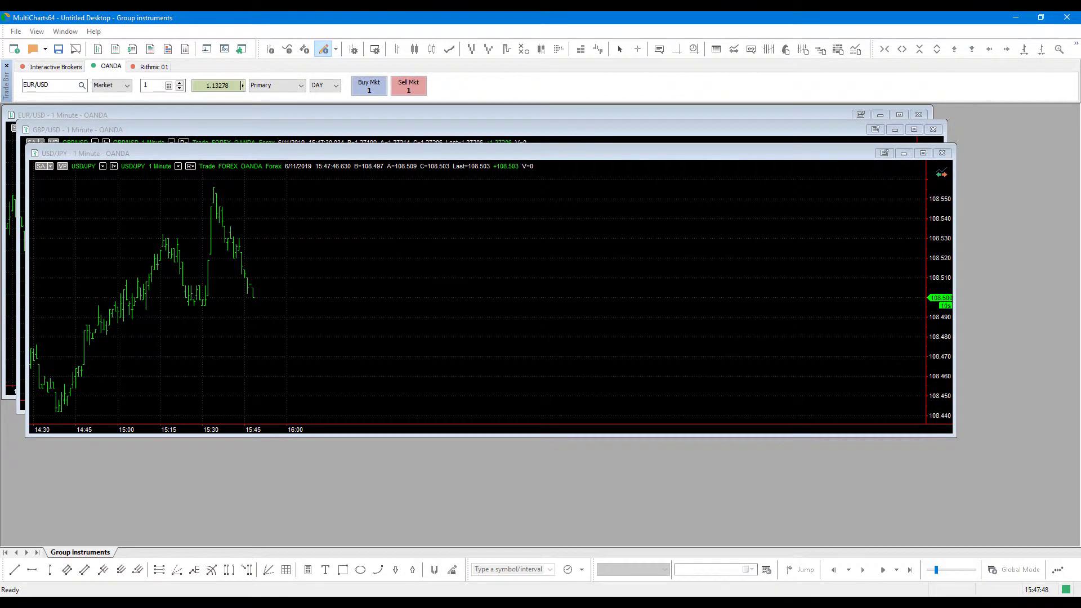
drag(122, 63, 293, 116)
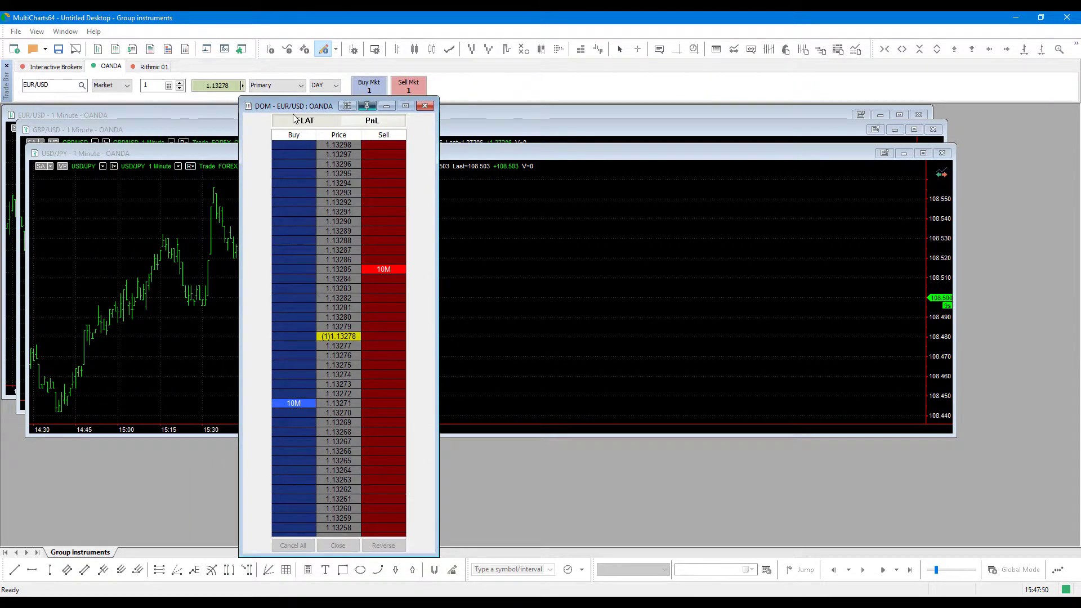